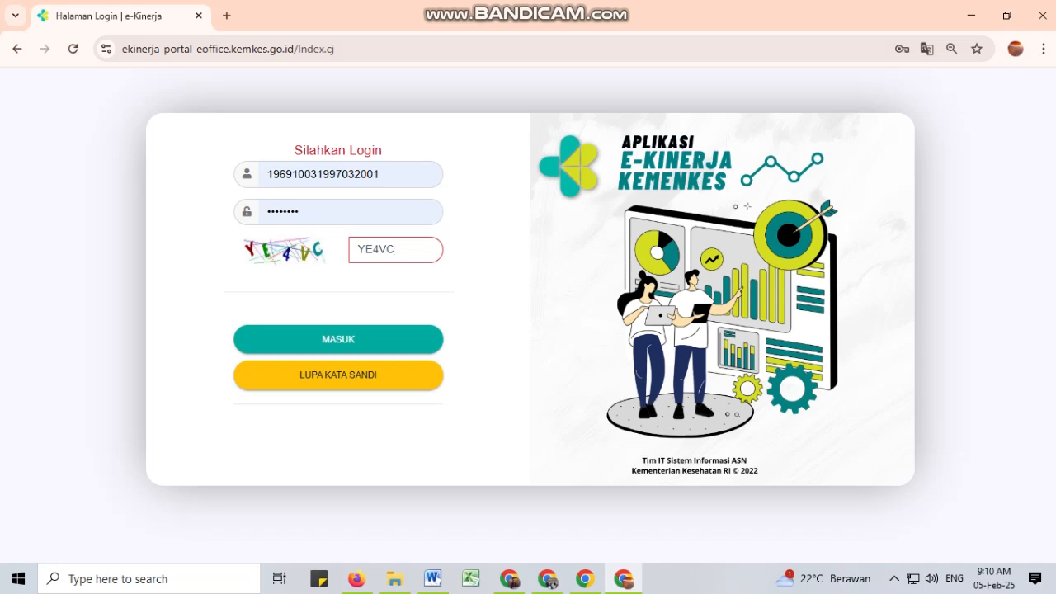
Step: Log in to the e-Kinerja portal with the prefilled employee number, password and captcha
drag(384, 174, 266, 174)
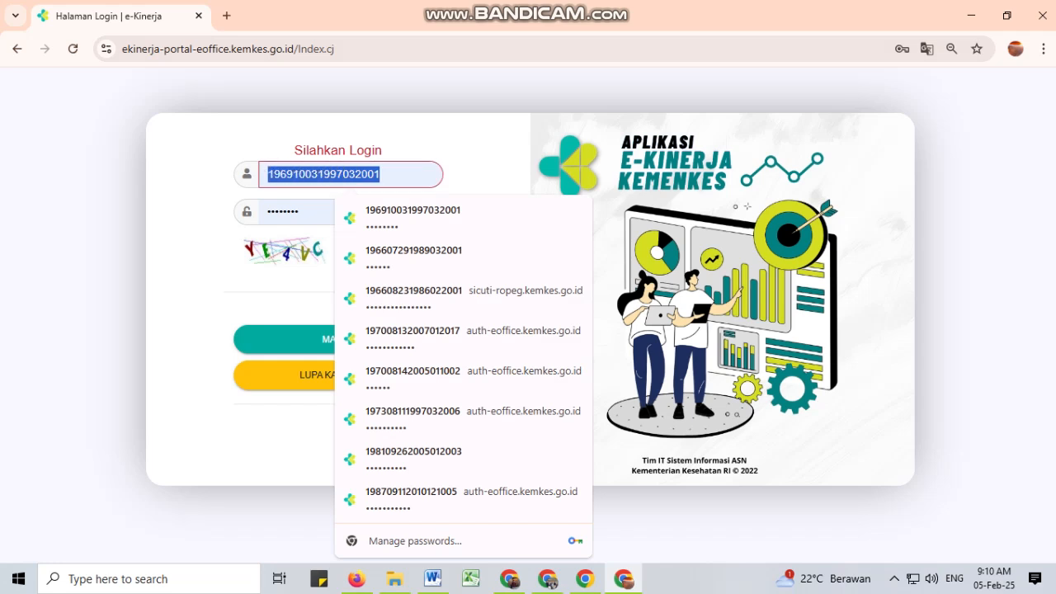
click(412, 217)
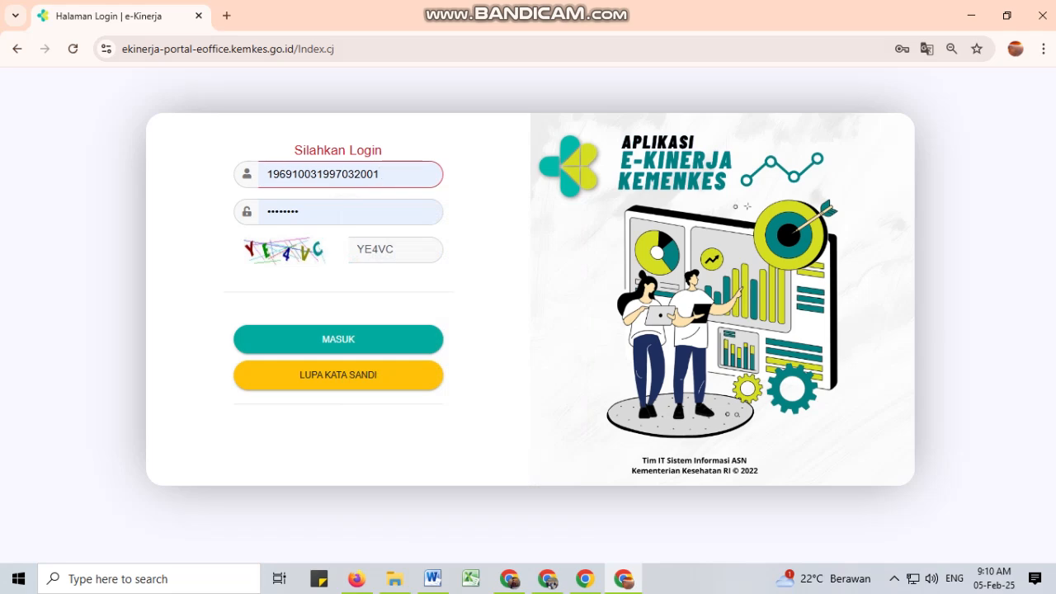
click(338, 339)
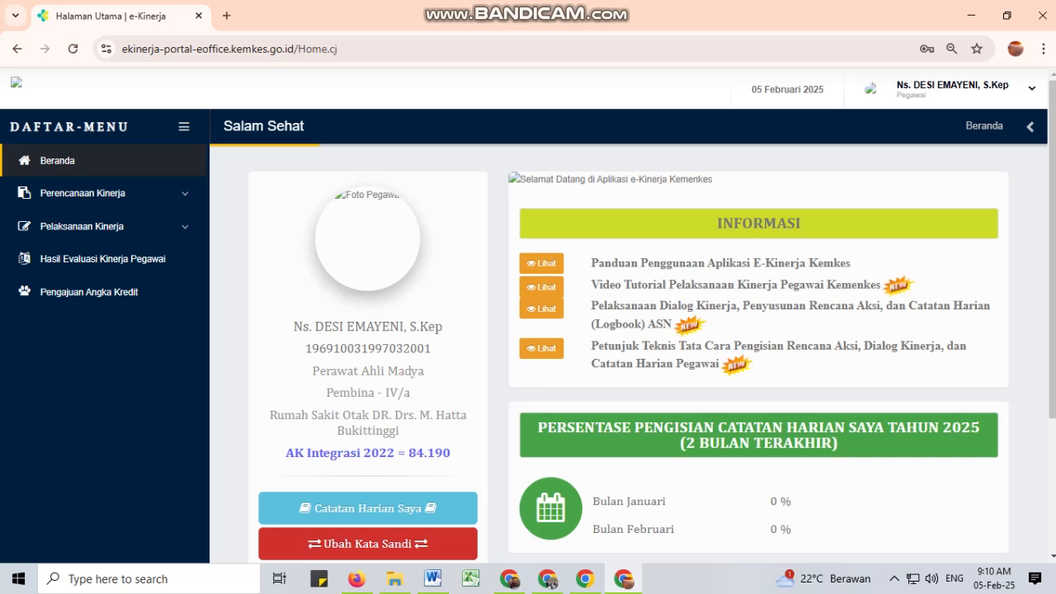
Step: Examine the AK Integrasi 2022 value in the employee profile on the home page
scroll(629, 353, down, 1)
scroll(629, 353, up, 1)
drag(286, 453, 450, 453)
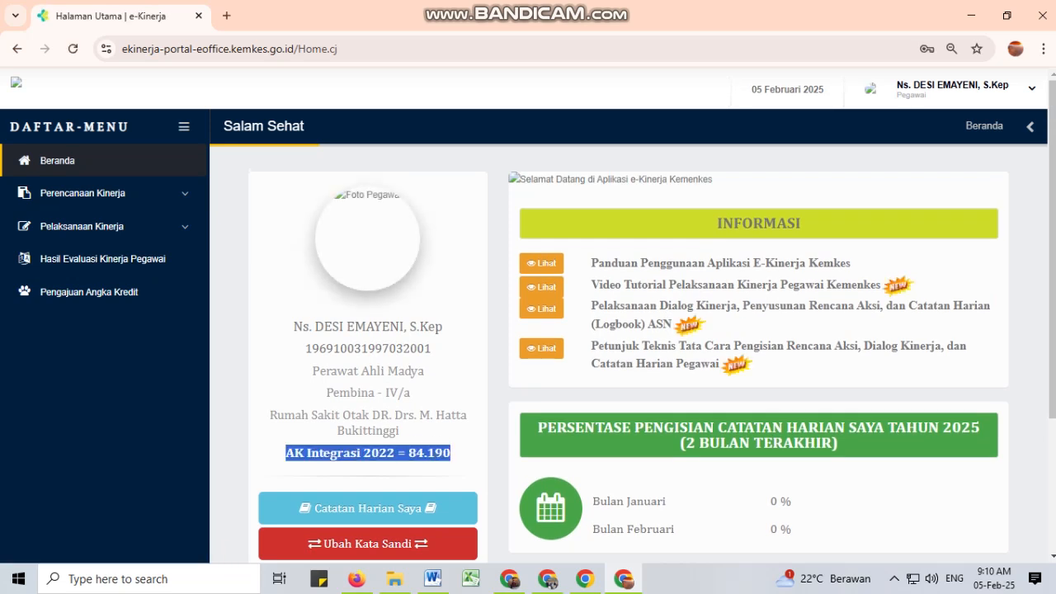
scroll(629, 346, down, 1)
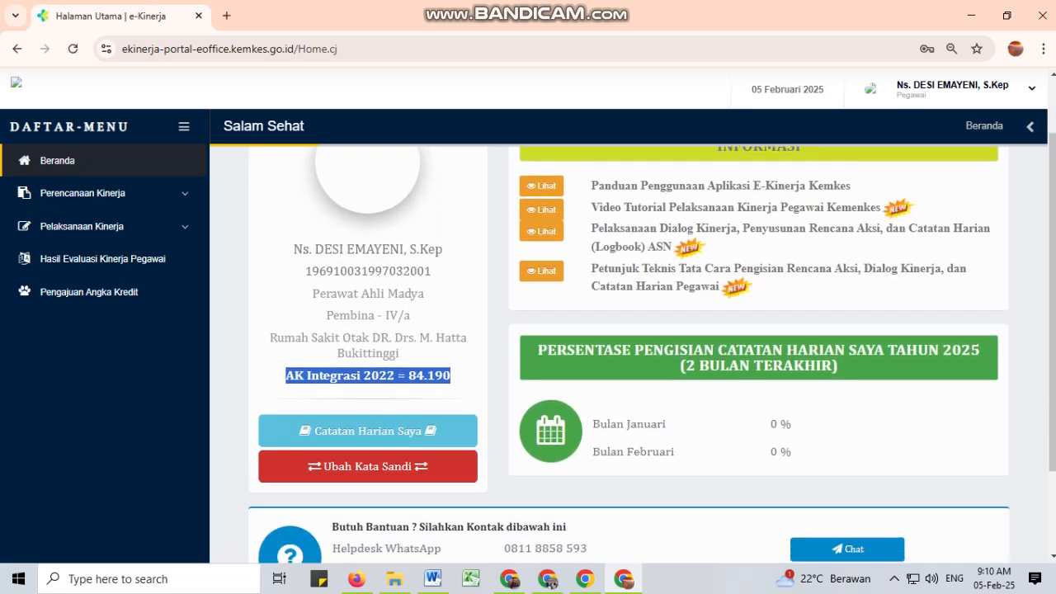
drag(452, 375, 285, 375)
scroll(629, 346, up, 1)
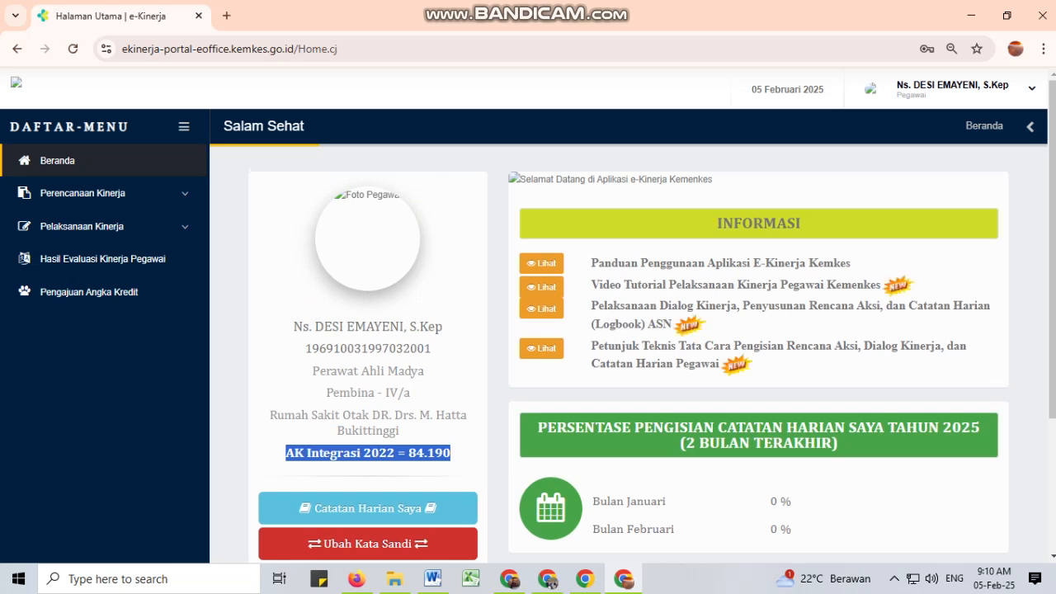
click(474, 429)
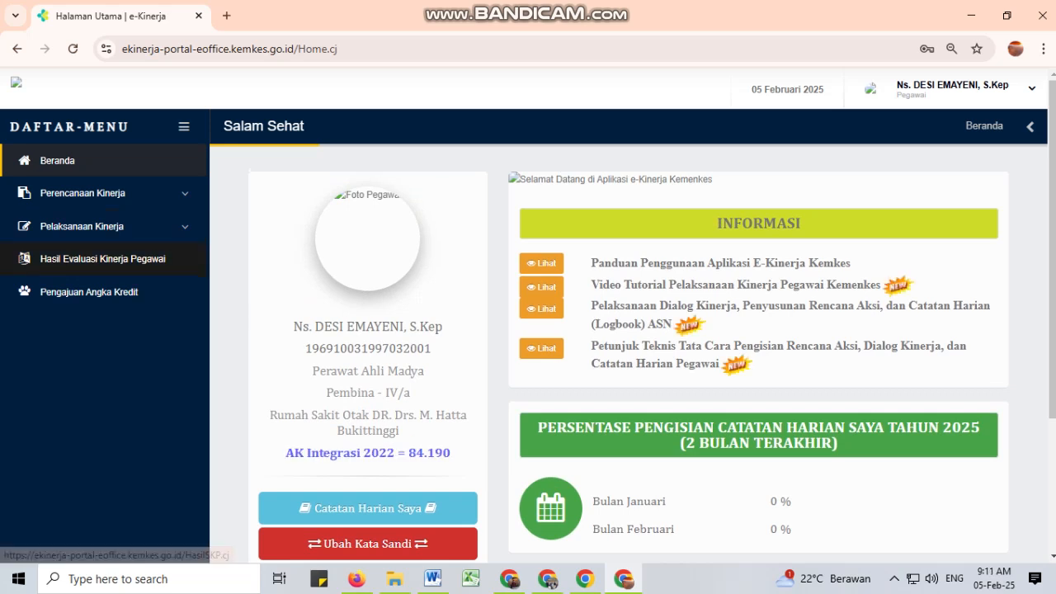
Step: Display the employee's performance evaluation results for year 2023 and assessment period Akhir
click(149, 258)
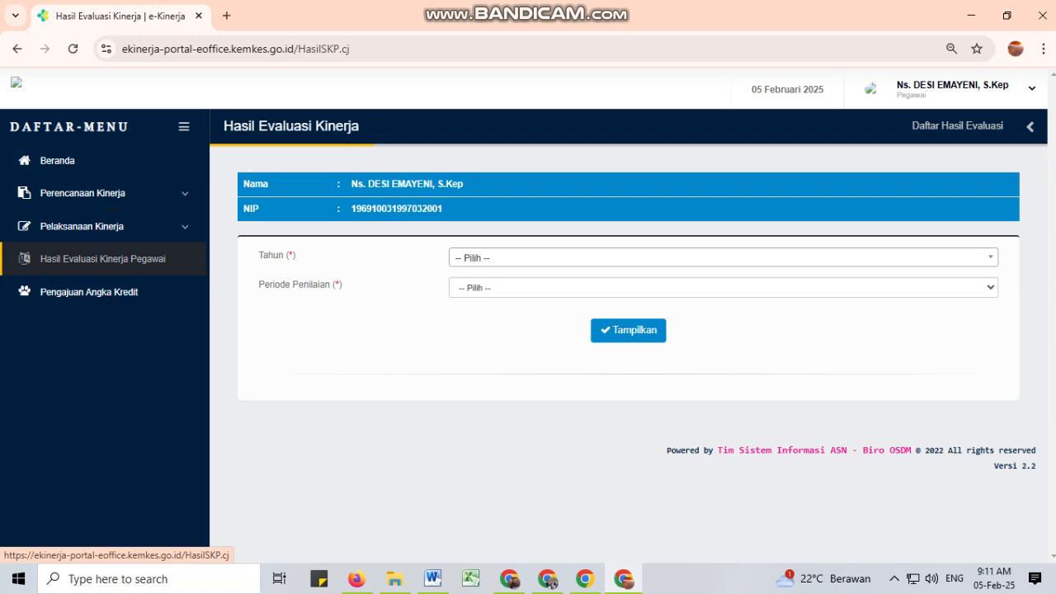
click(723, 257)
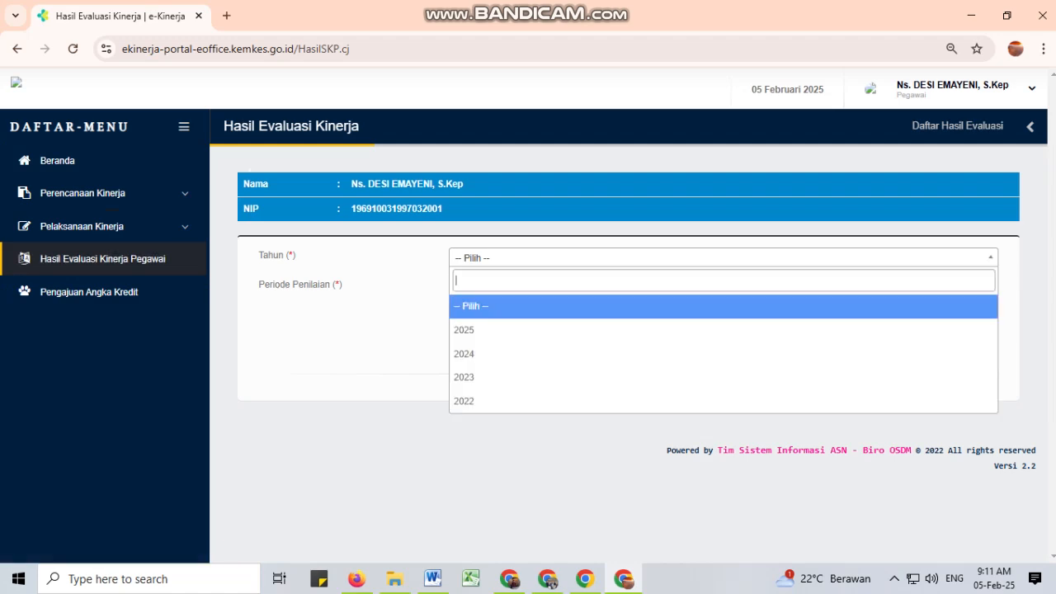
click(718, 353)
click(718, 258)
click(718, 378)
click(723, 287)
click(718, 401)
click(628, 330)
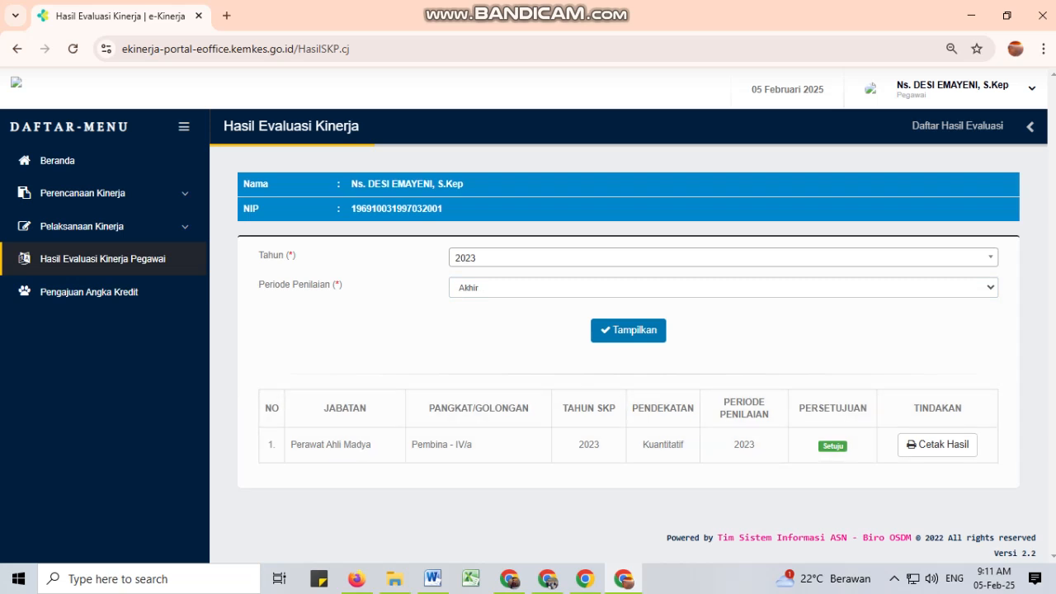
Step: Set the evaluation results filter to year 2024 with assessment period Akhir
click(723, 258)
click(471, 351)
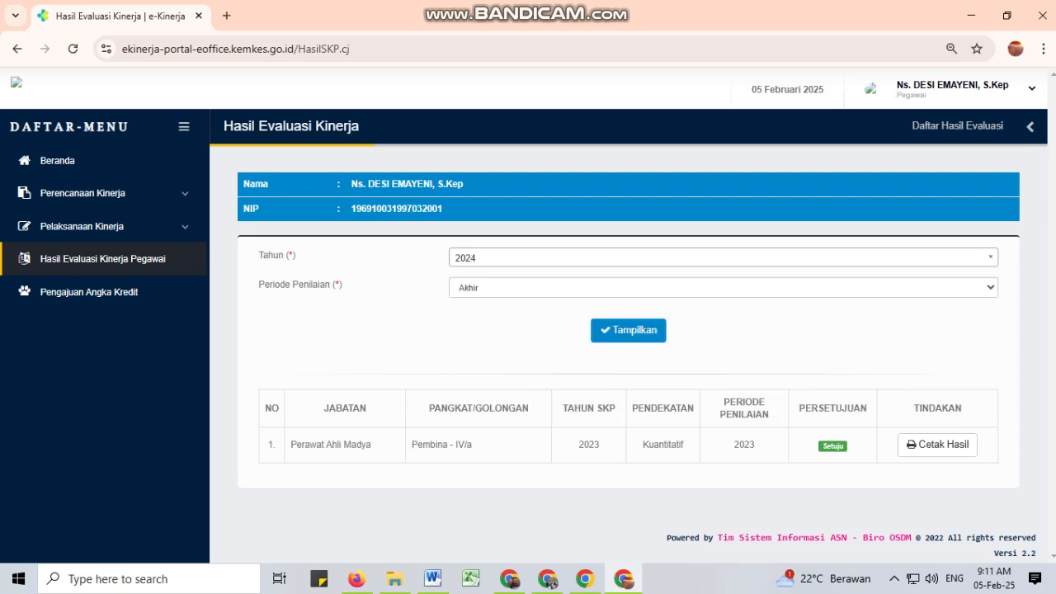
click(723, 287)
click(469, 400)
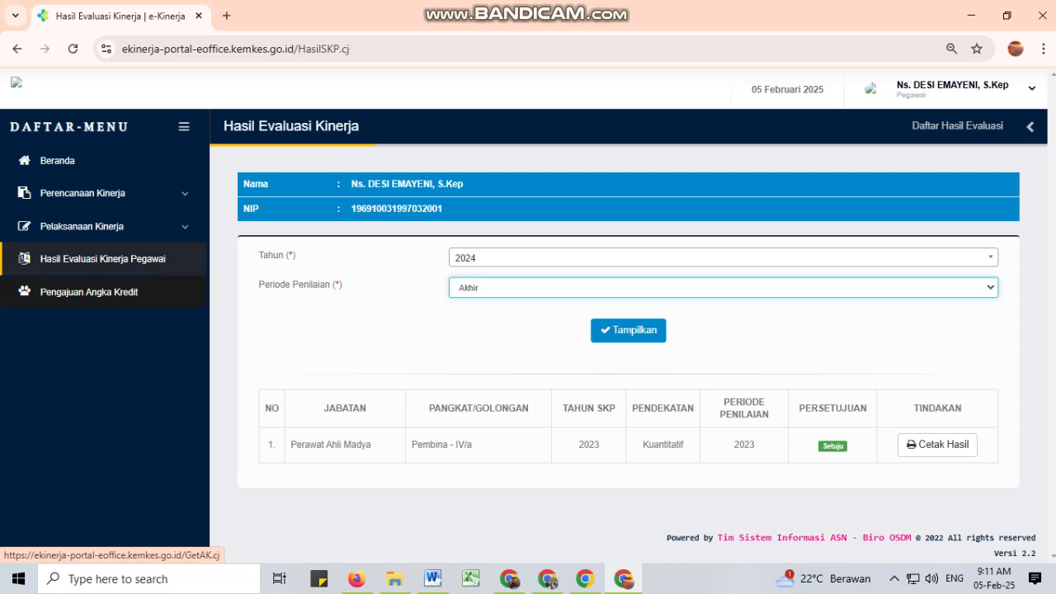
Step: Open the Klaim AK form for the SKP year 2023 entry in Pengajuan Angka Kredit
click(89, 292)
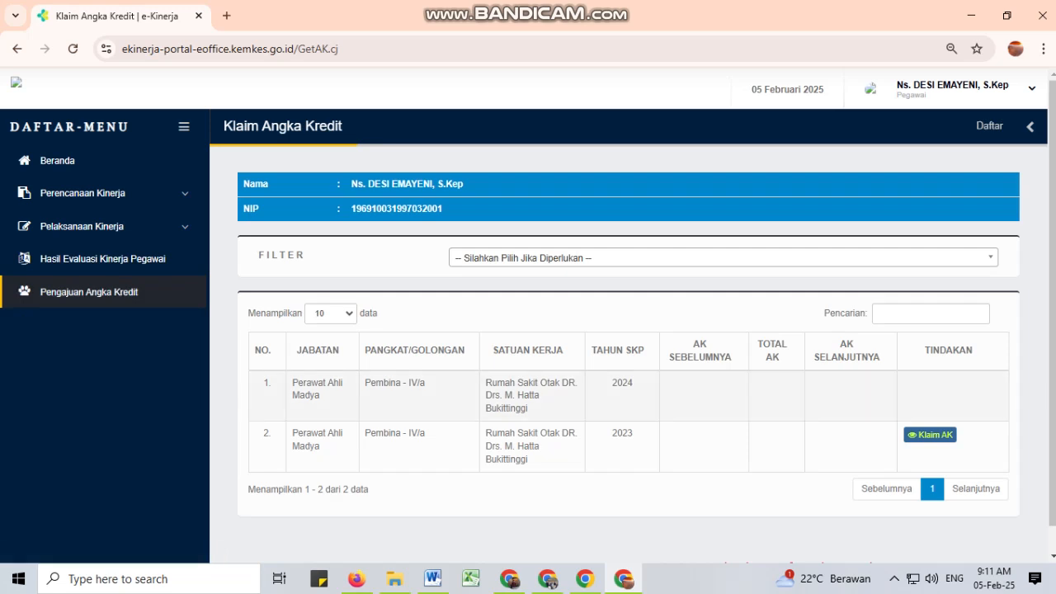
drag(610, 433, 634, 434)
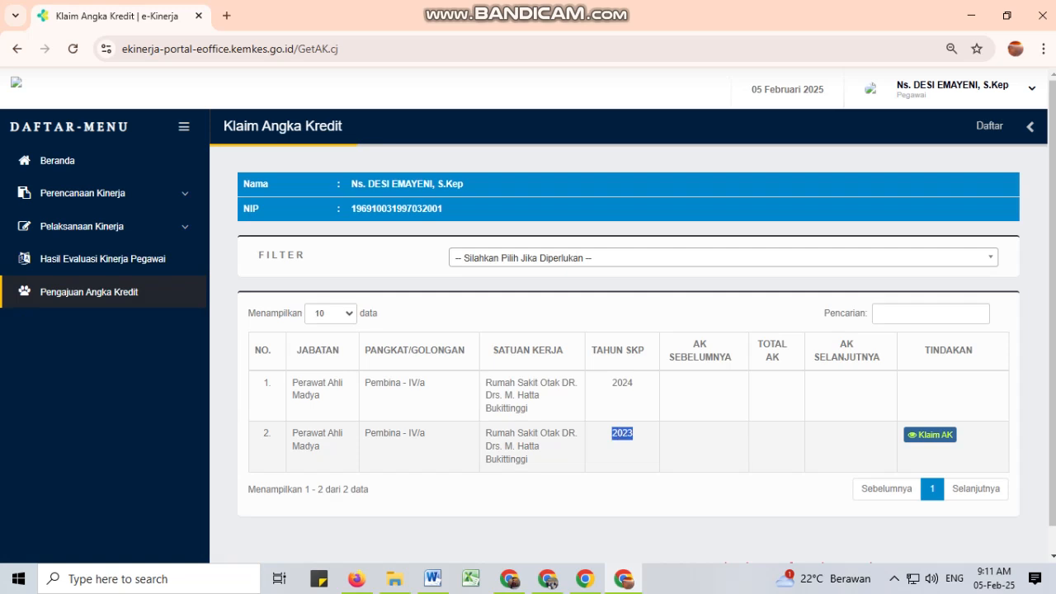
double_click(622, 383)
double_click(622, 433)
double_click(622, 383)
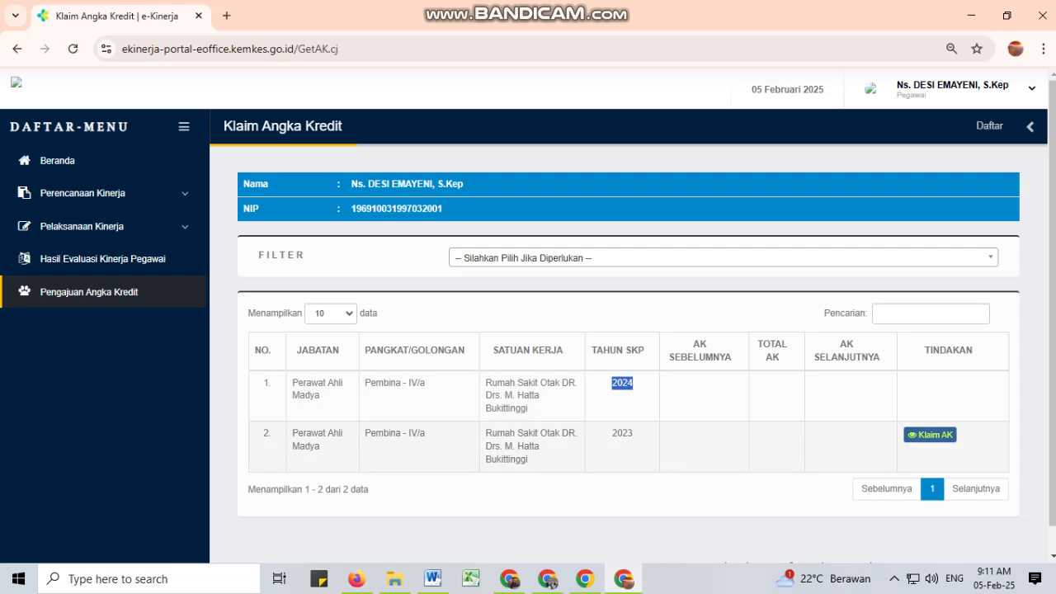
double_click(622, 434)
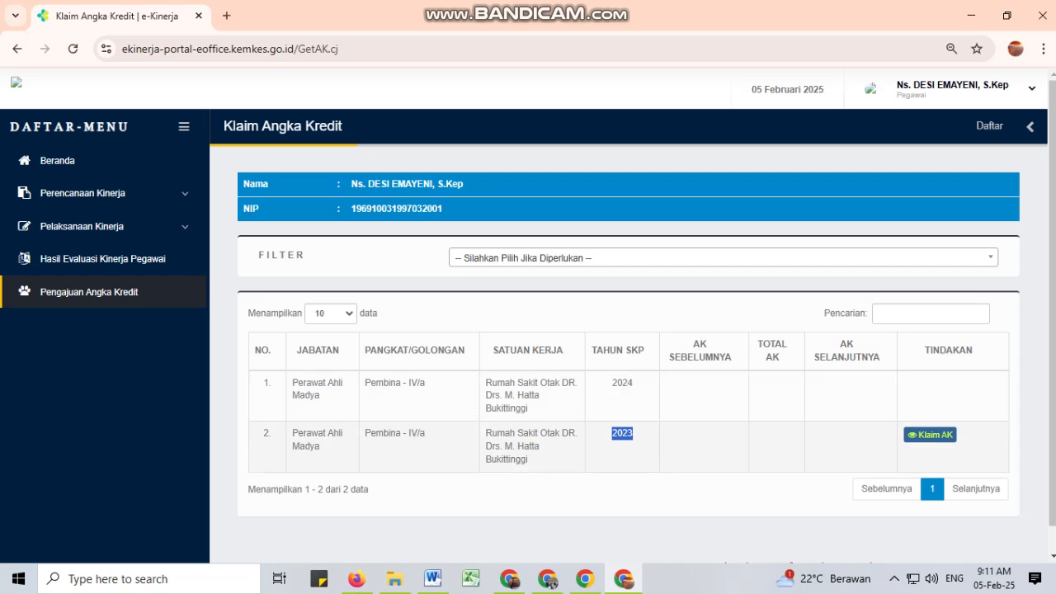
click(930, 435)
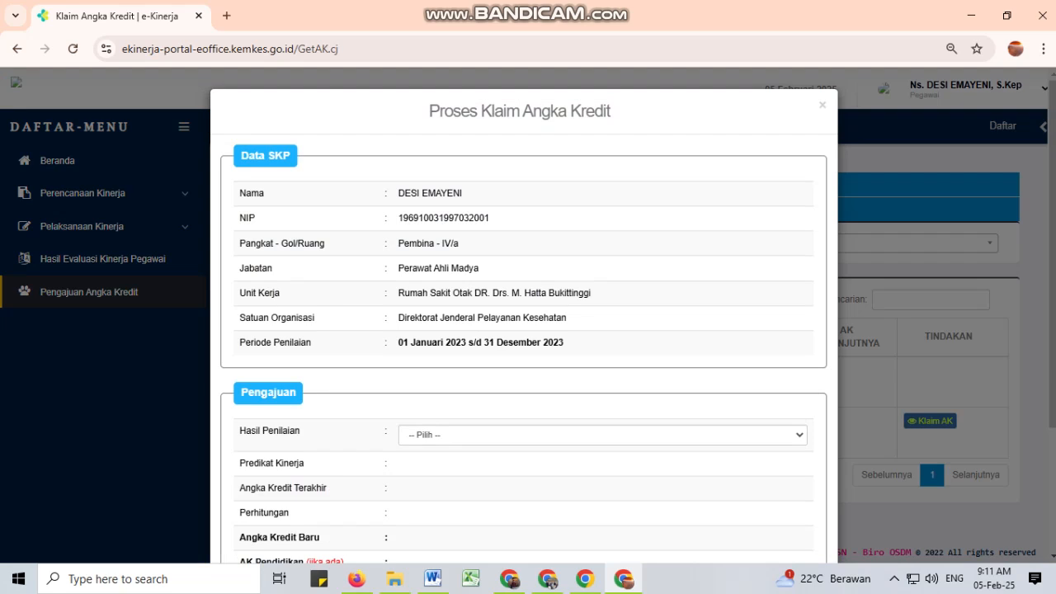
Step: Check the Jabatan and Periode Penilaian in the Data SKP section of the claim form
drag(398, 343, 564, 342)
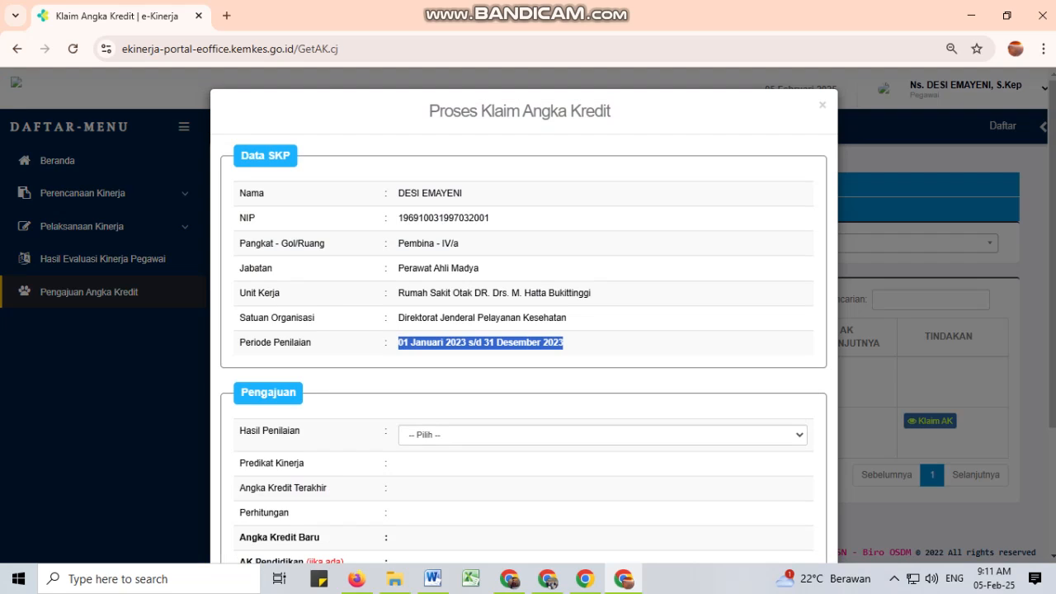
drag(398, 268, 479, 268)
drag(404, 343, 564, 342)
click(564, 342)
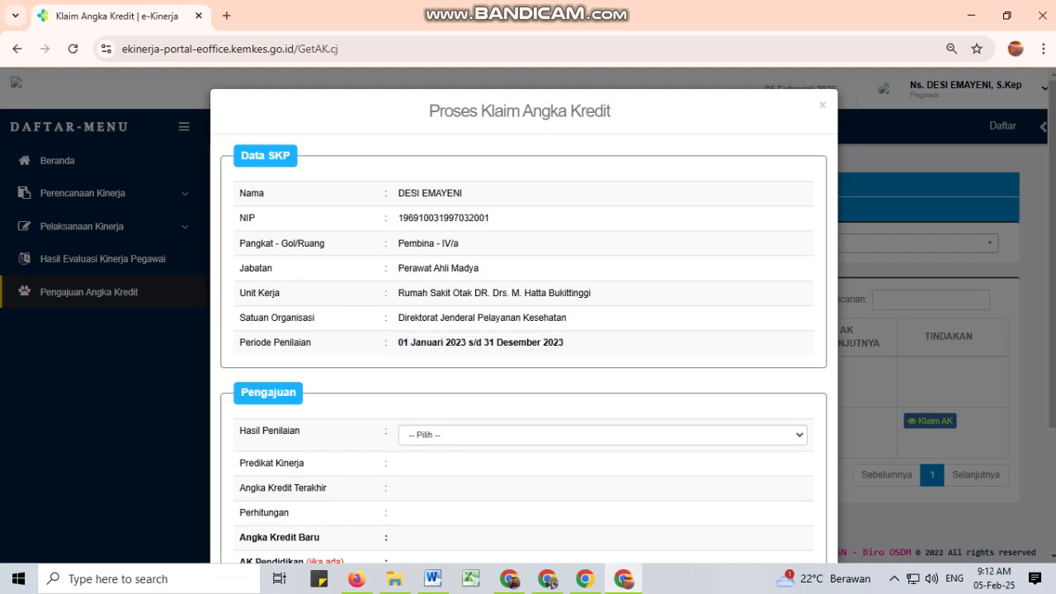
drag(399, 342, 564, 342)
Step: Set Hasil Penilaian to Akhir and review the Angka Kredit Terakhir and Perhitungan rows
scroll(564, 343, down, 3)
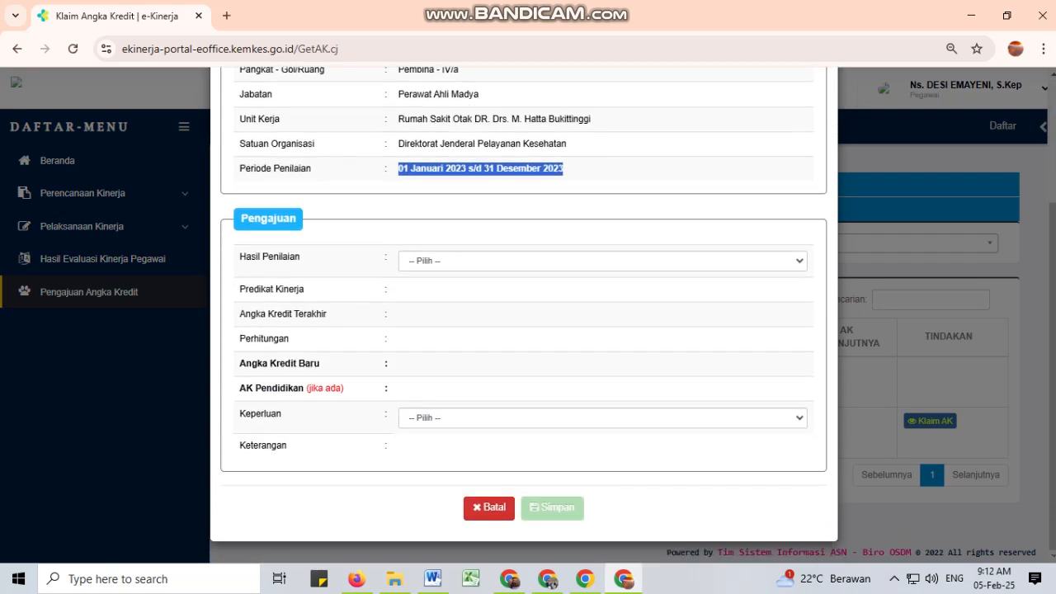
click(602, 261)
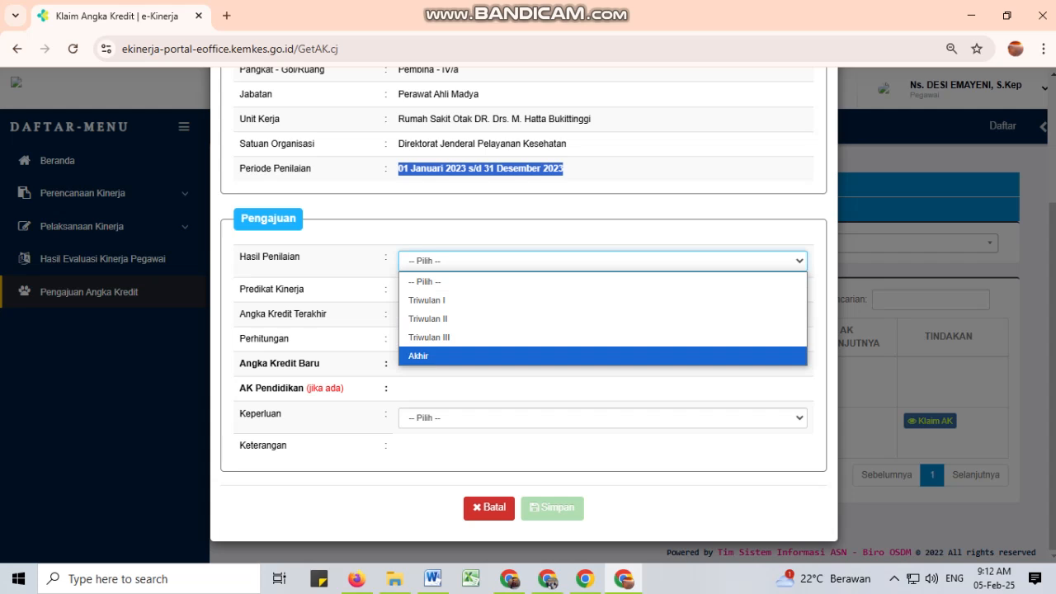
key(Return)
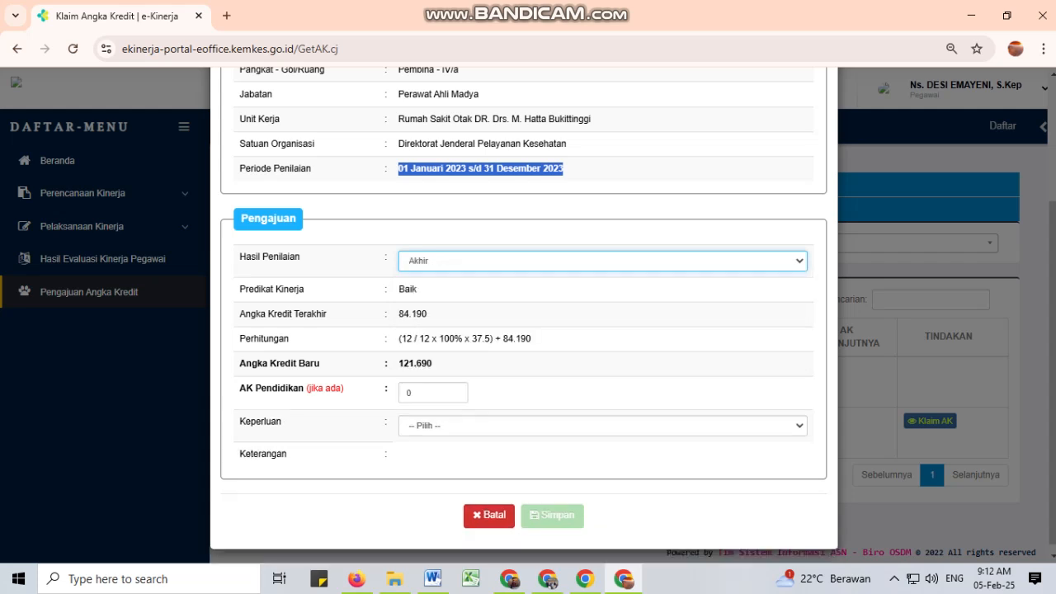
drag(398, 290, 428, 314)
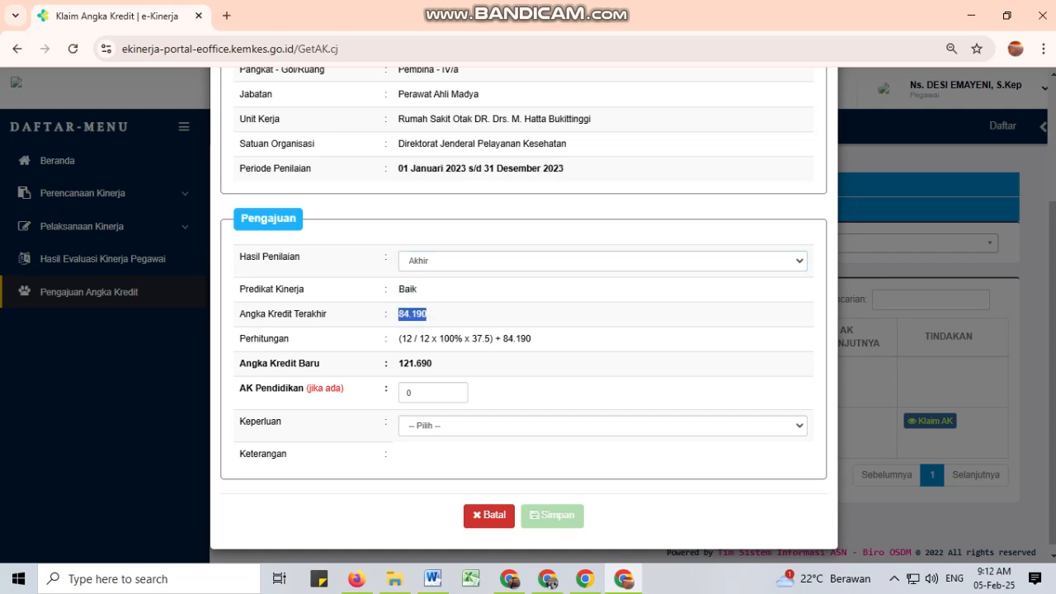
drag(402, 340, 412, 340)
mouse_move(419, 340)
mouse_down()
mouse_move(431, 339)
mouse_move(411, 340)
mouse_up()
Step: Switch Hasil Penilaian through Triwulan I, Triwulan II and Triwulan III to compare the month count in Perhitungan
click(603, 261)
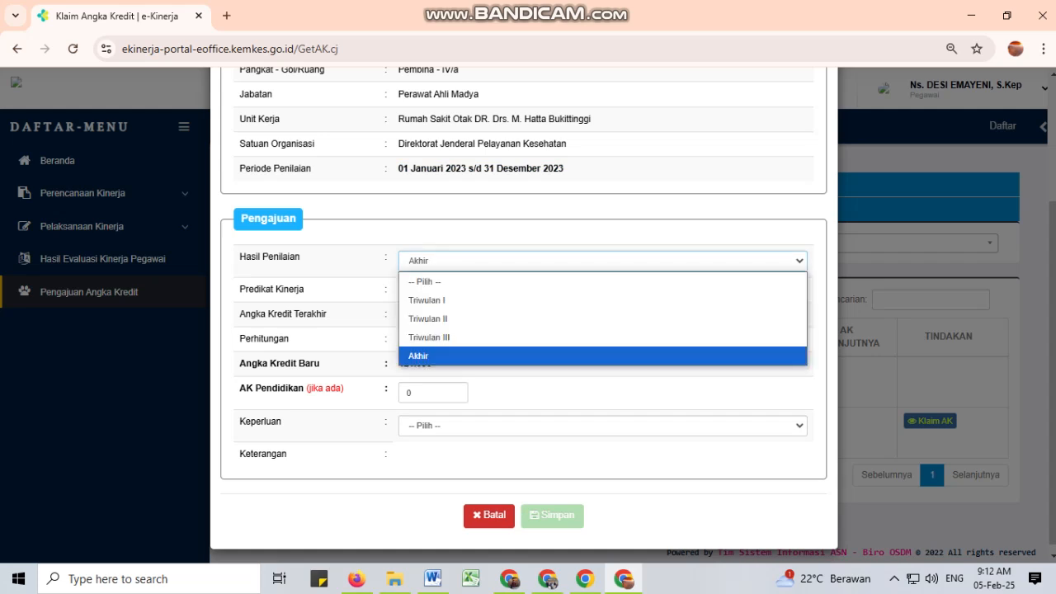
click(603, 301)
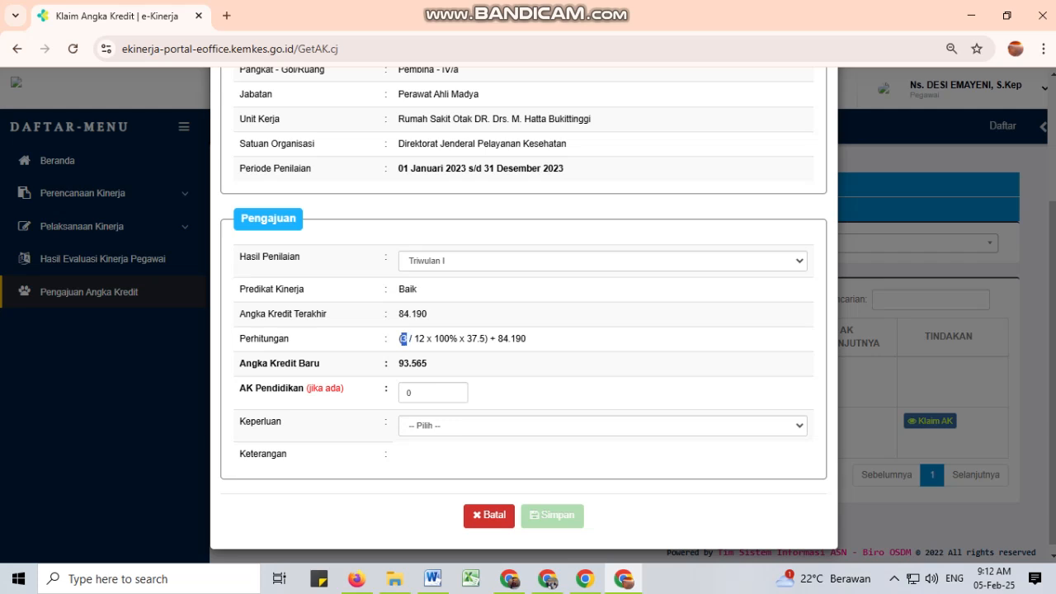
click(602, 260)
click(603, 319)
key(alt+Down)
key(Down)
key(Return)
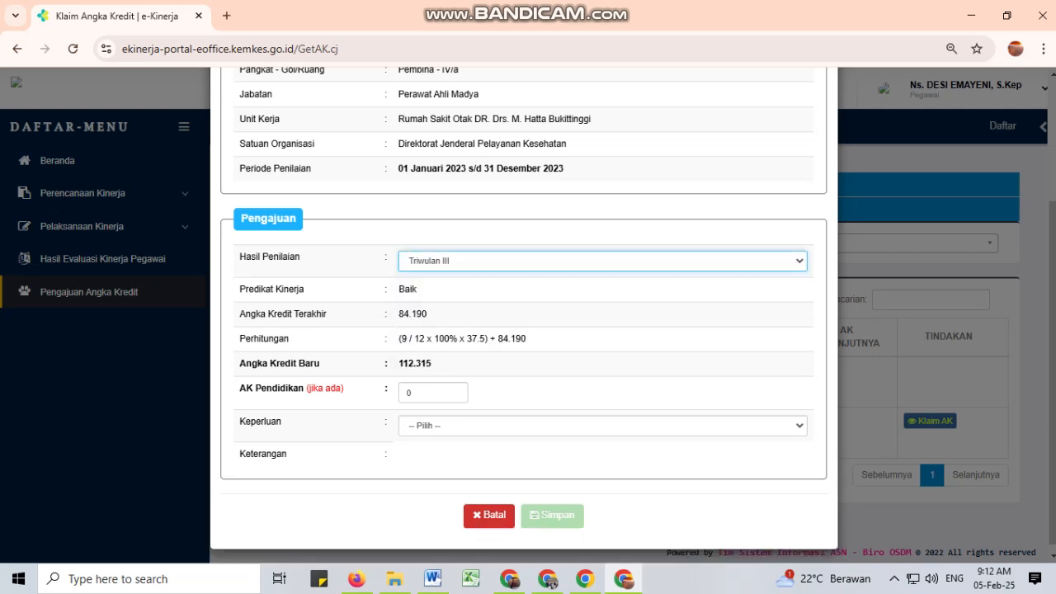
drag(399, 340, 412, 339)
Step: Set Hasil Penilaian back to Akhir and check the month count in Perhitungan
click(496, 261)
click(462, 356)
drag(407, 340, 412, 339)
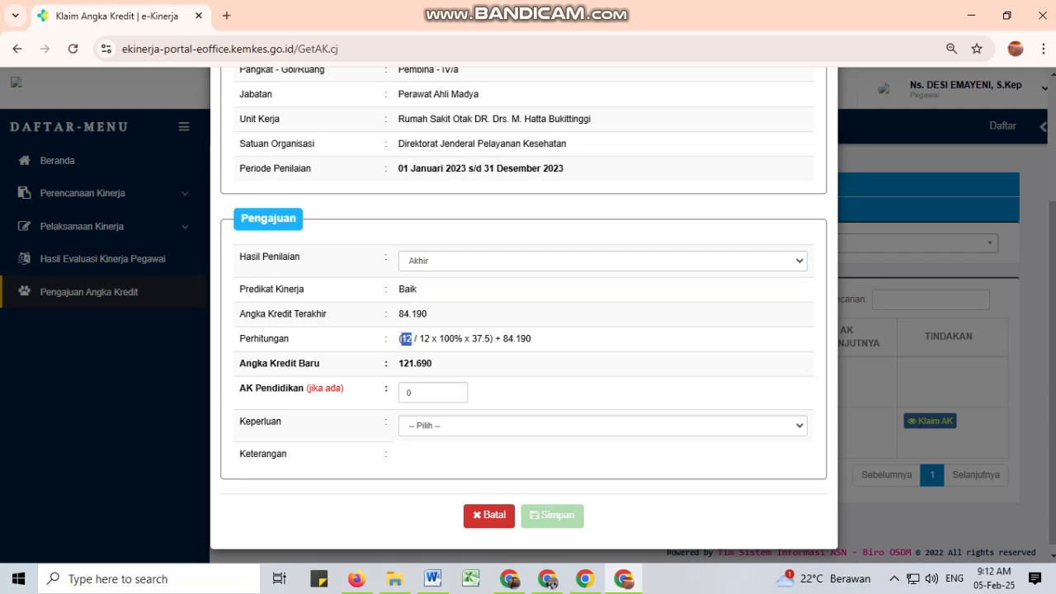
click(411, 339)
click(603, 261)
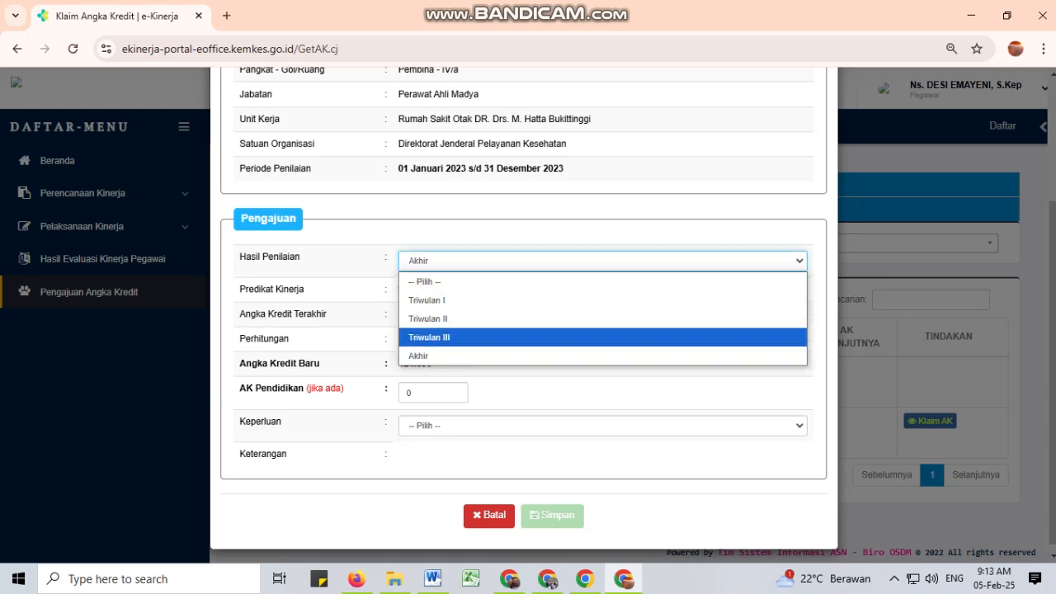
click(603, 356)
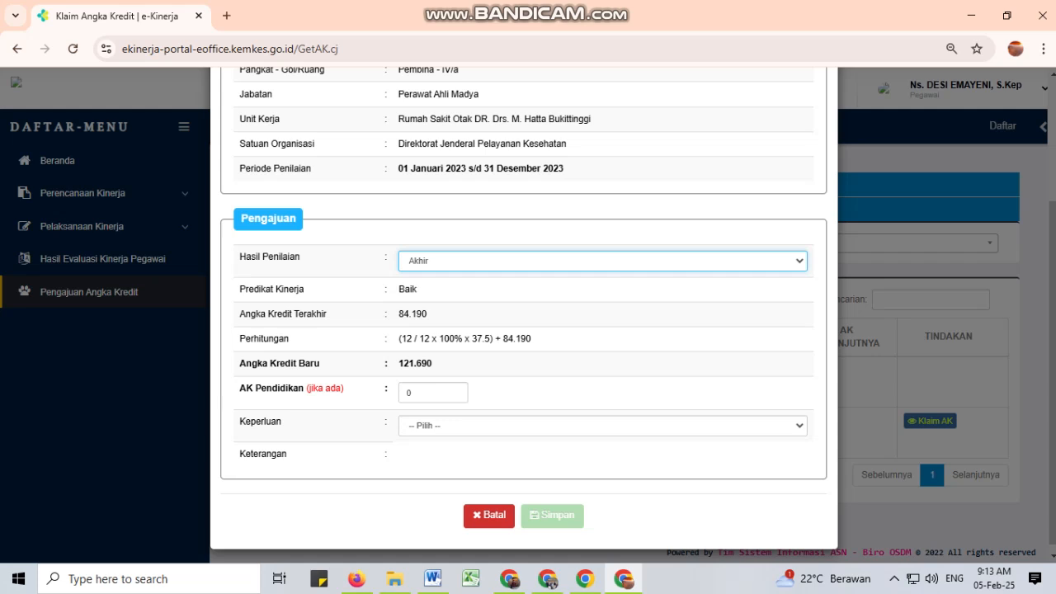
Step: Examine the annual credit coefficient in Perhitungan and the Angka Kredit Baru value
double_click(415, 364)
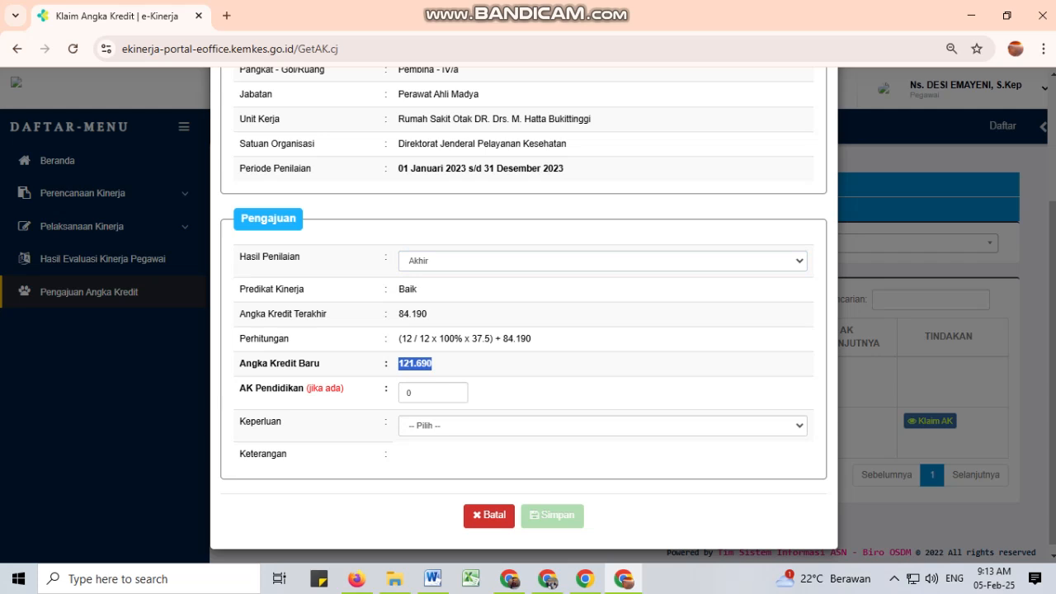
double_click(481, 339)
click(482, 339)
drag(472, 339, 490, 339)
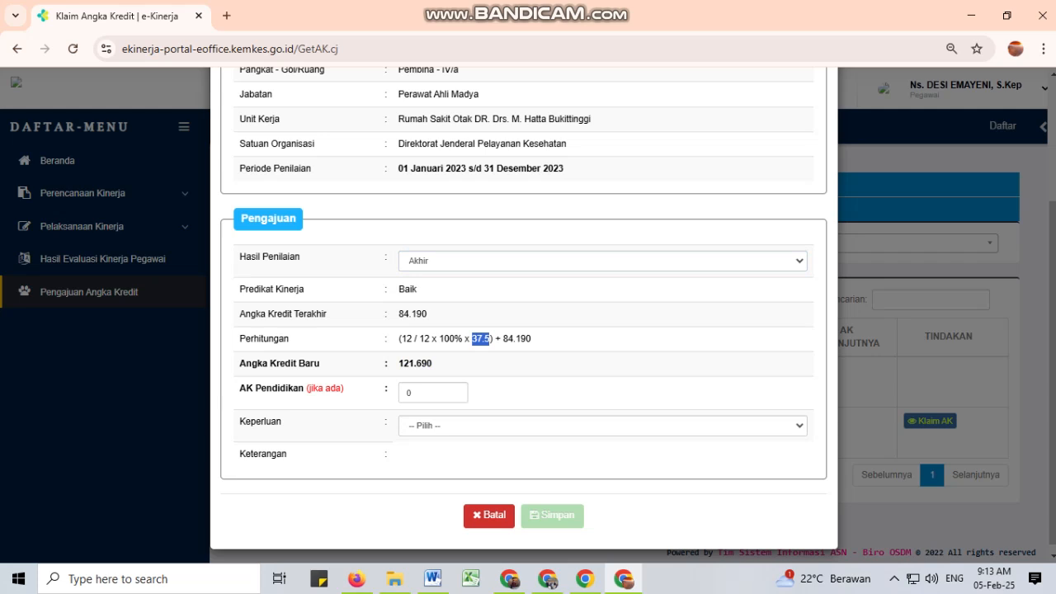
click(482, 339)
drag(472, 338, 490, 338)
click(488, 339)
drag(490, 339, 473, 339)
drag(403, 363, 433, 363)
Step: Set Keperluan to Naik Pangkat and check the credit shortfall stated in Keterangan
click(602, 425)
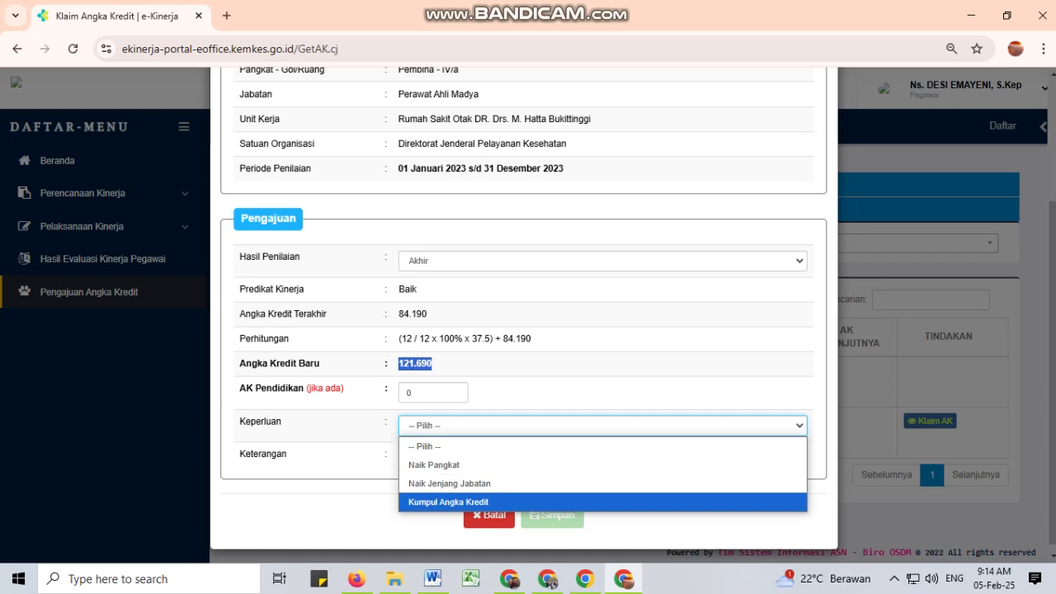
click(434, 466)
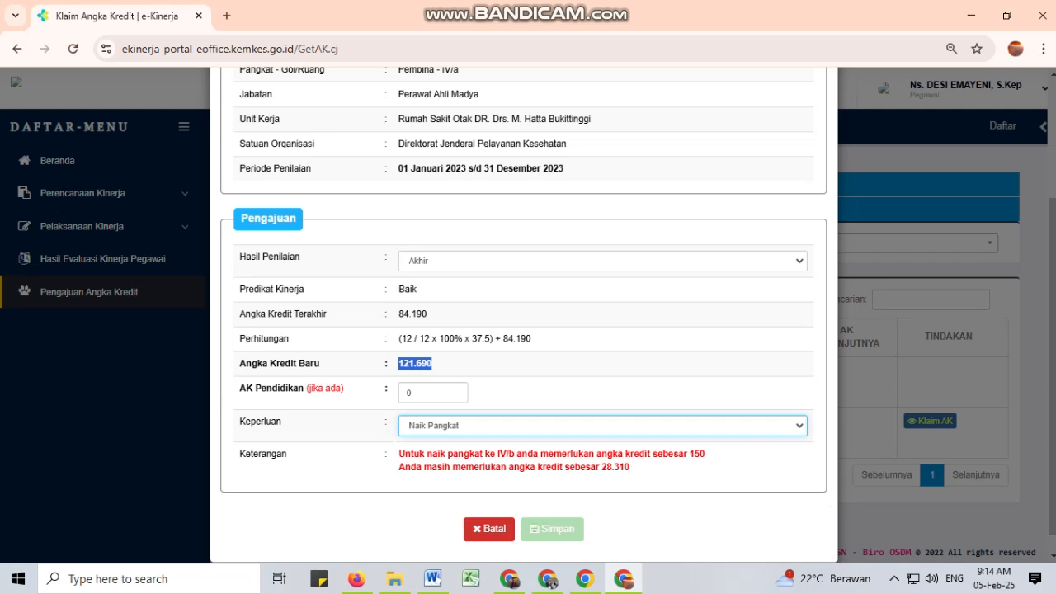
double_click(616, 468)
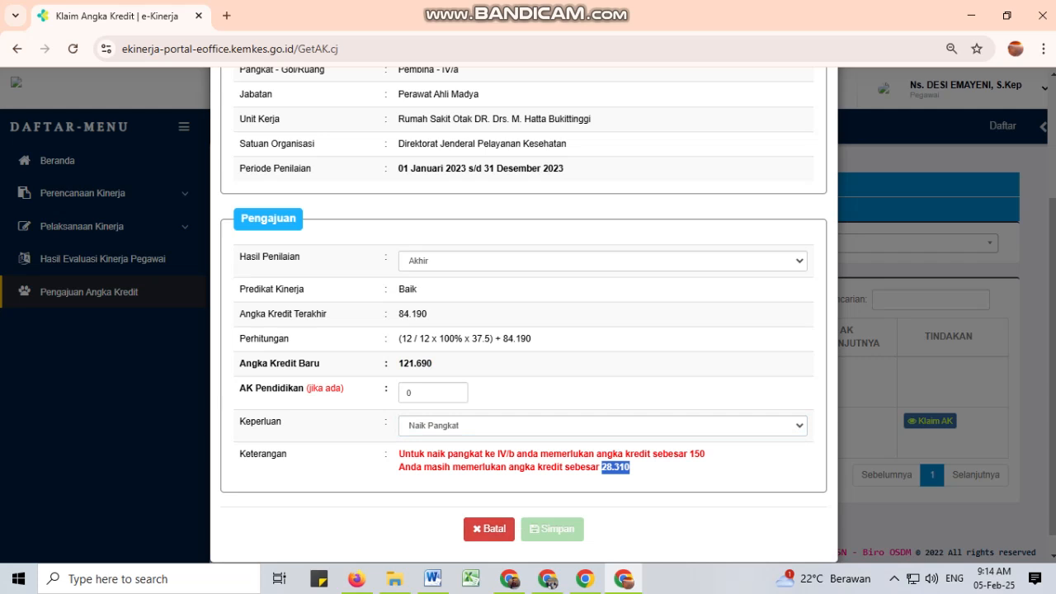
Step: Set Keperluan to Naik Jenjang Jabatan and check the requirement stated in Keterangan
click(603, 426)
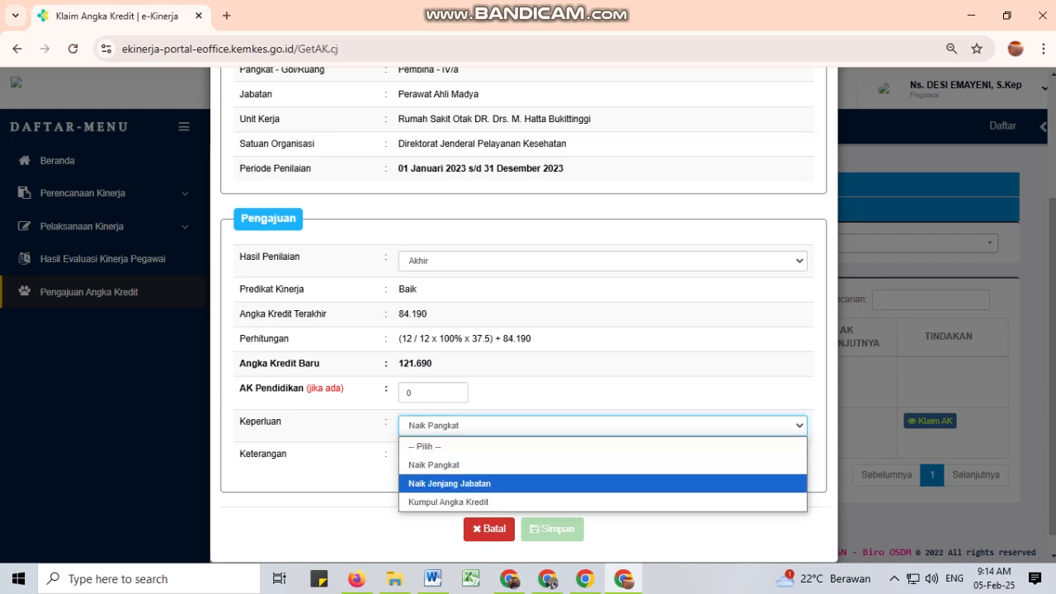
click(487, 483)
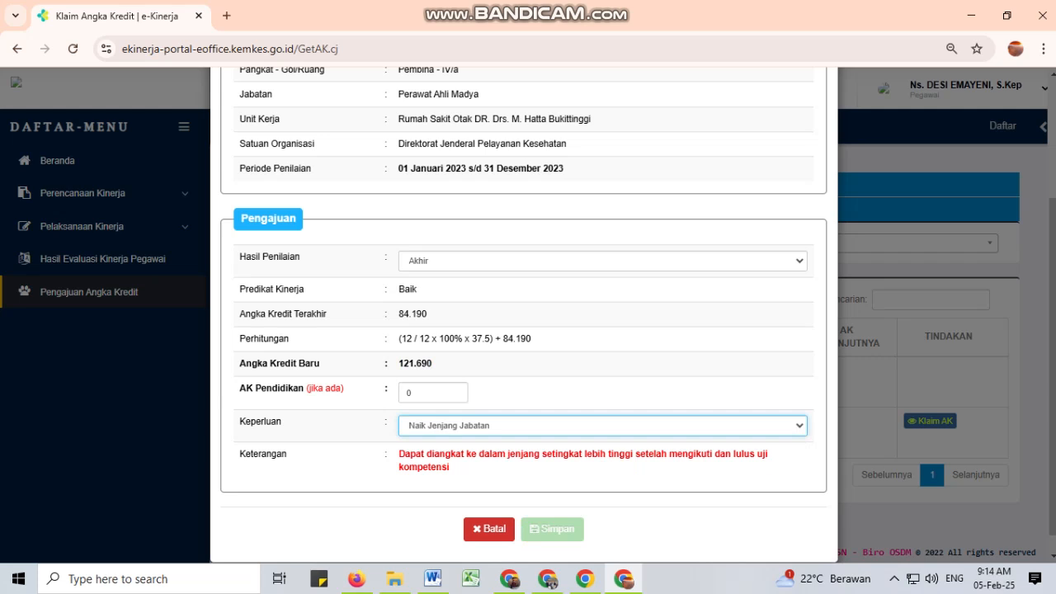
Step: Set Keperluan to Kumpul Angka Kredit and save the 2023 claim
click(603, 426)
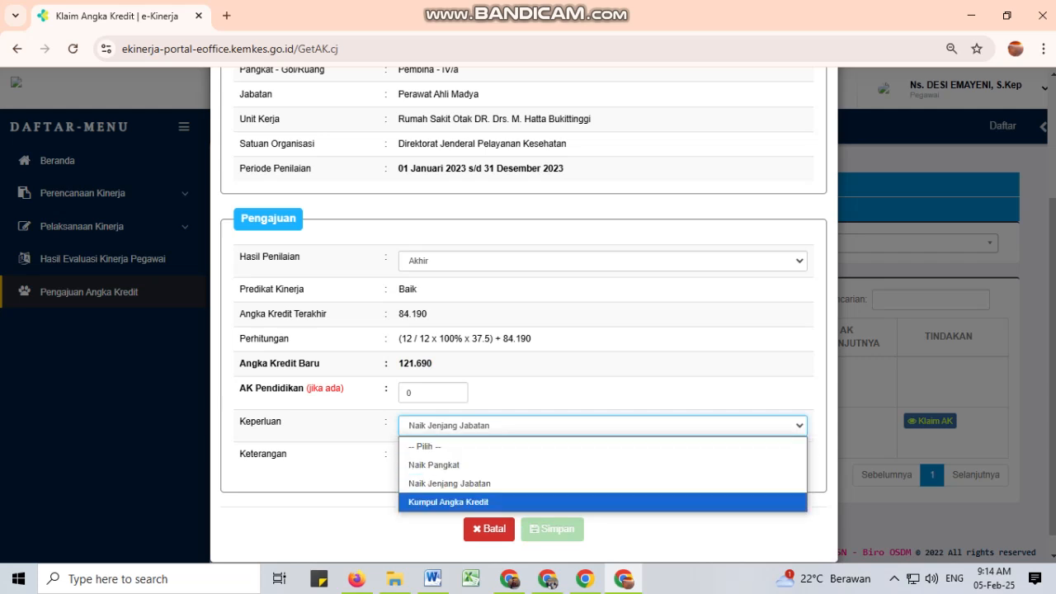
click(486, 503)
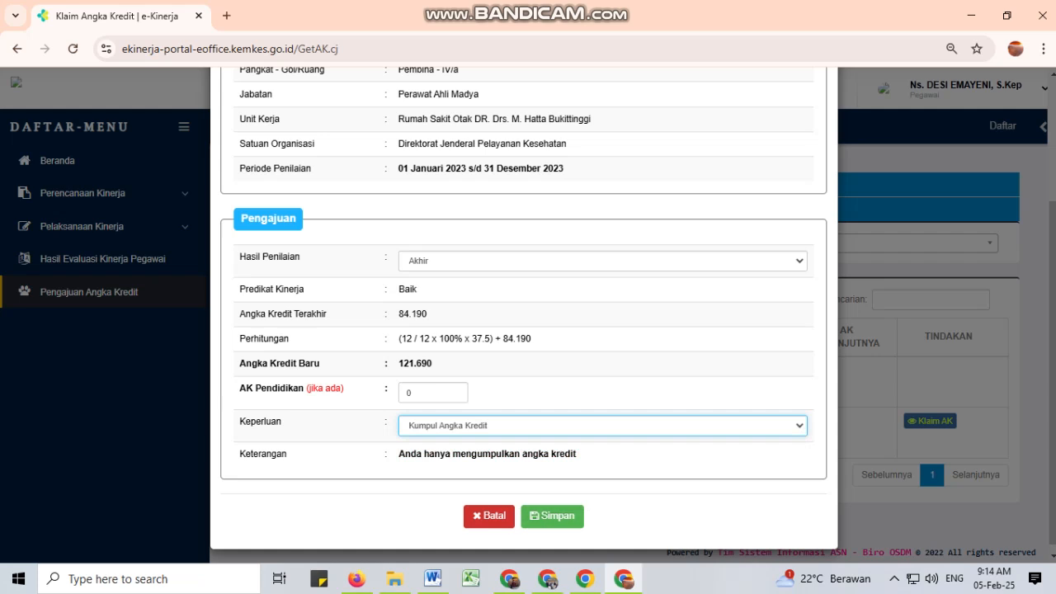
click(552, 517)
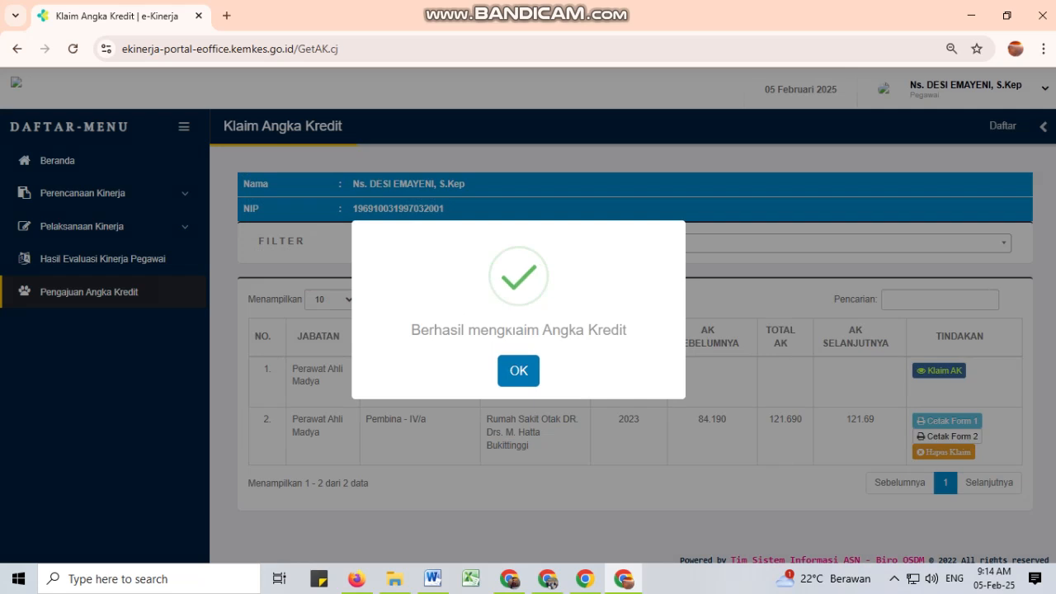
click(518, 371)
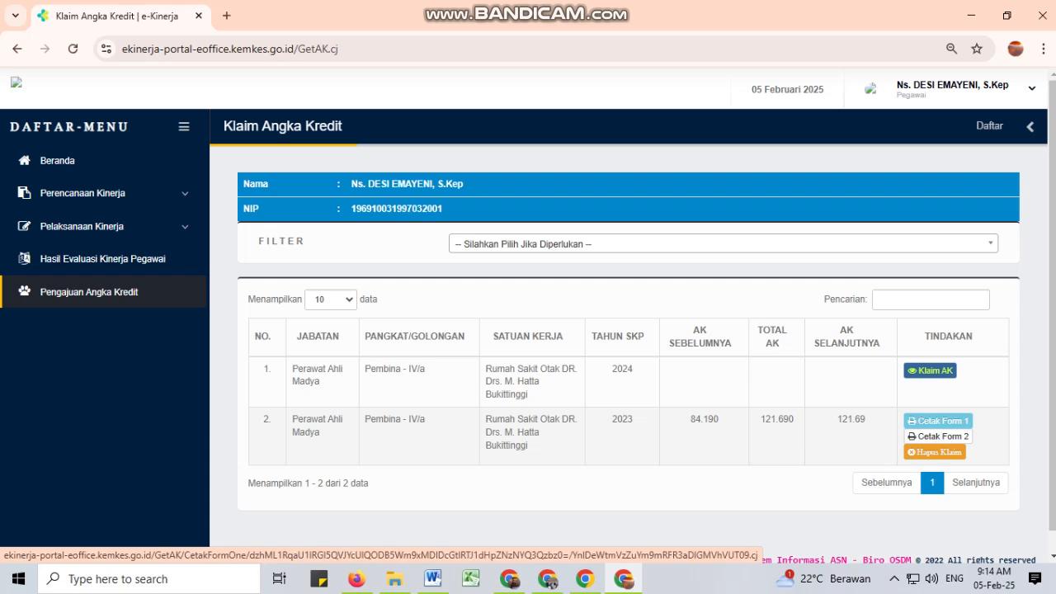
Step: Open Form 1 of the 2023 claim in a separate tab and check its period and the Angka Kredit obtained
right_click(939, 421)
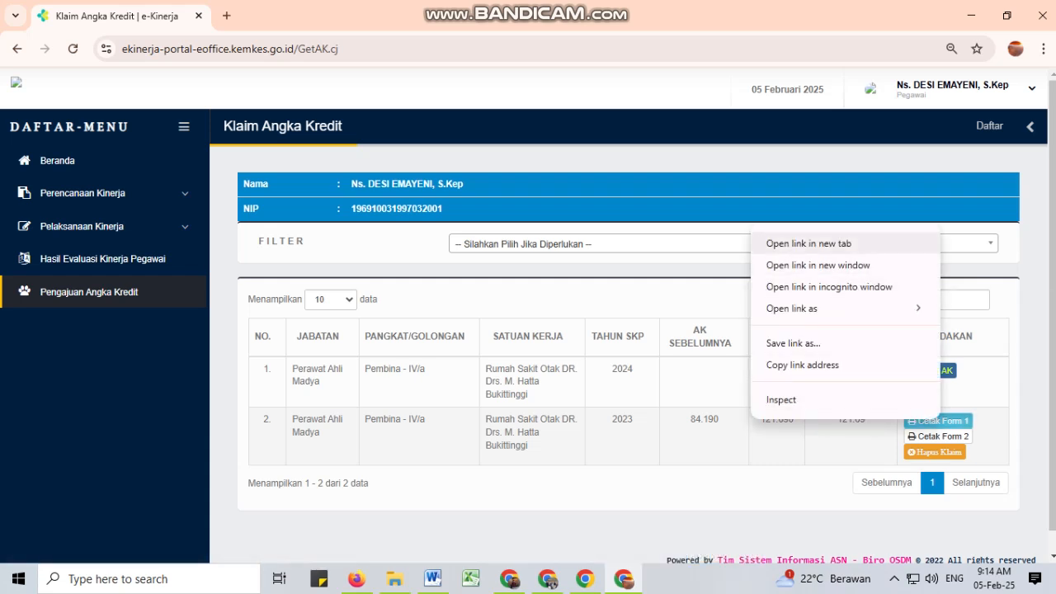
click(808, 244)
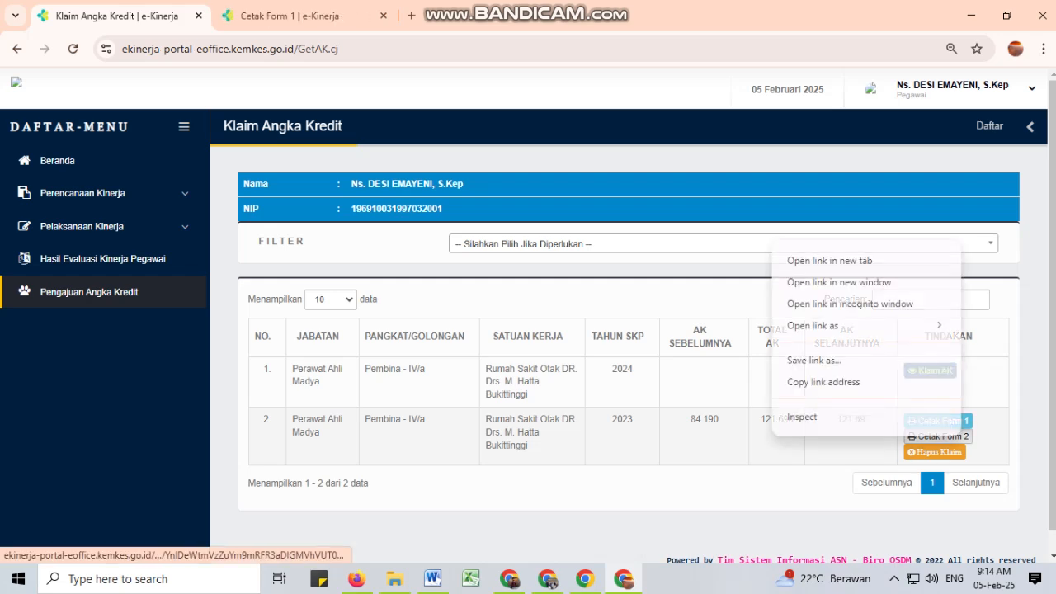
click(289, 16)
scroll(529, 314, down, 2)
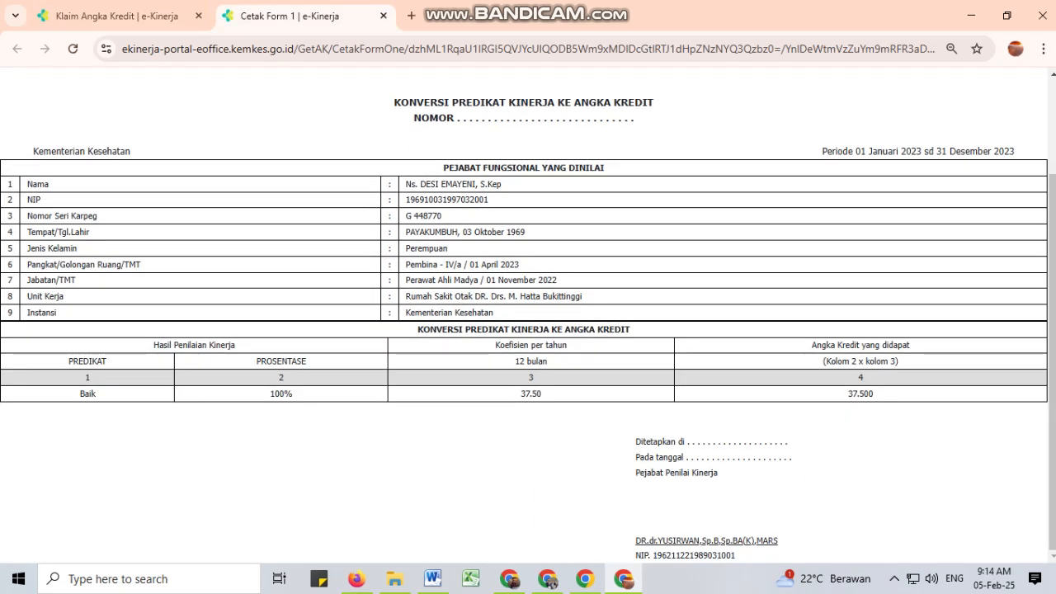
drag(823, 151, 1016, 152)
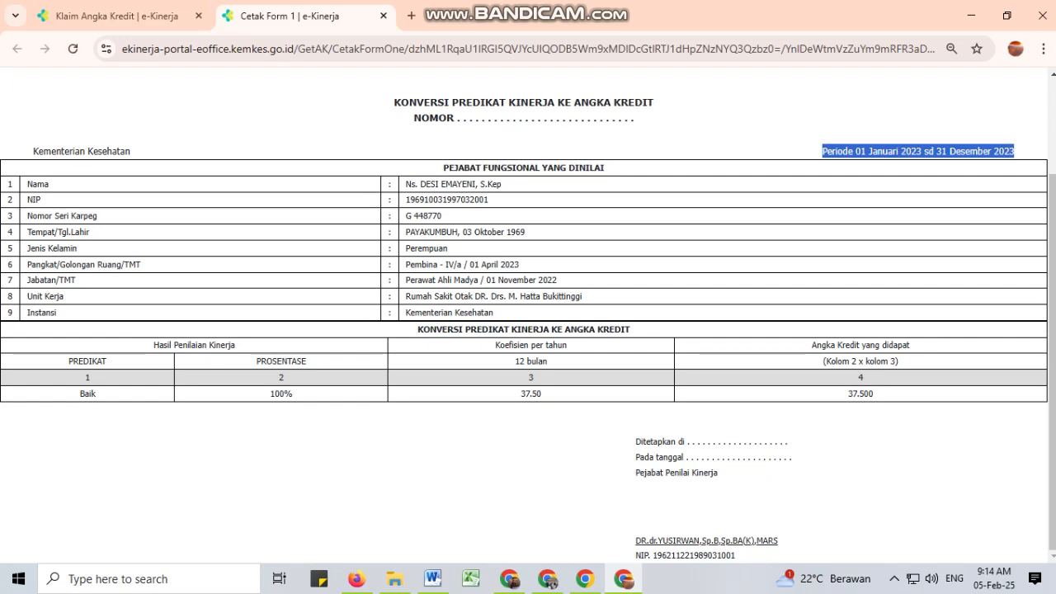
double_click(860, 394)
Step: Open Form 2 of the 2023 claim in a separate tab and check the yearly and total Angka Kredit
click(117, 15)
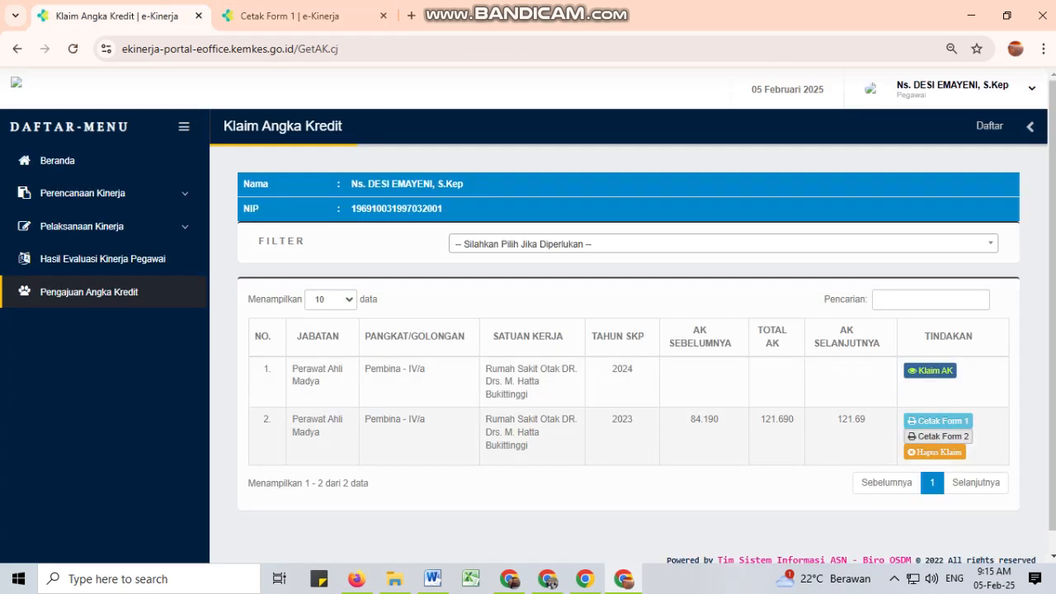
right_click(941, 422)
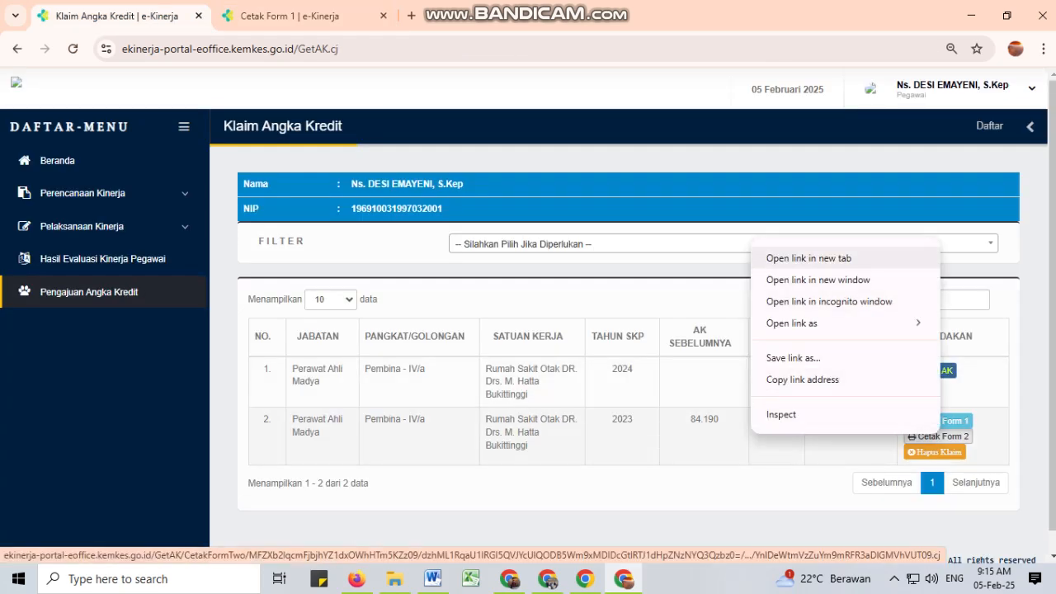
click(809, 258)
click(487, 15)
scroll(528, 317, down, 2)
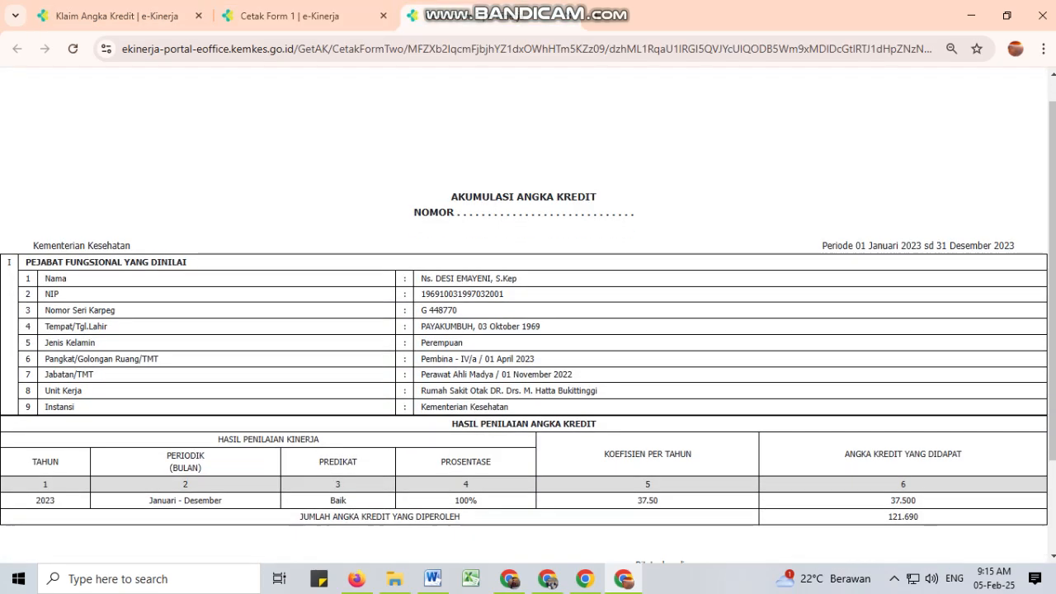
double_click(904, 378)
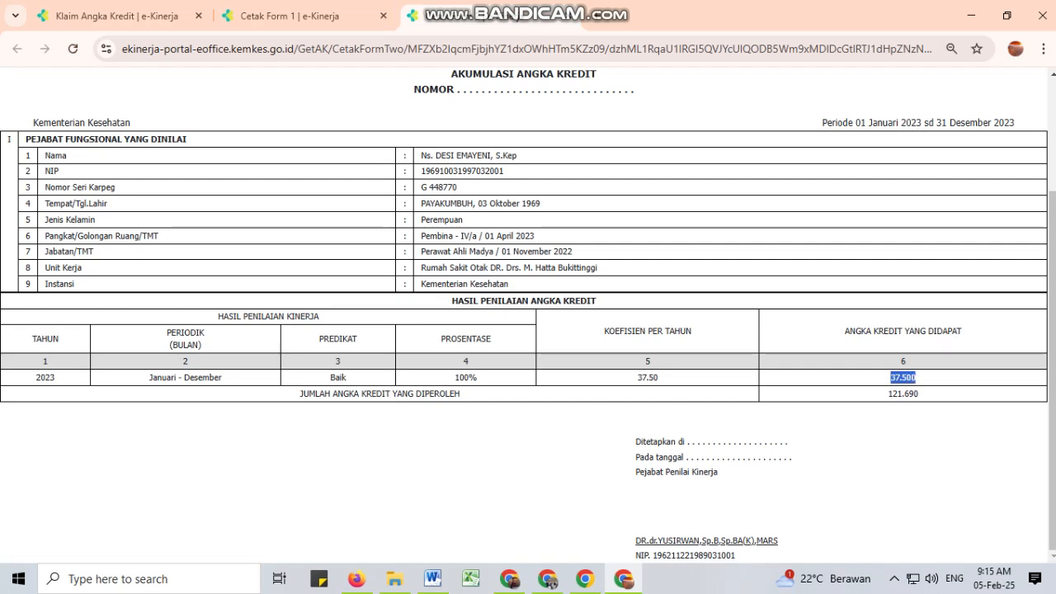
drag(889, 394, 919, 395)
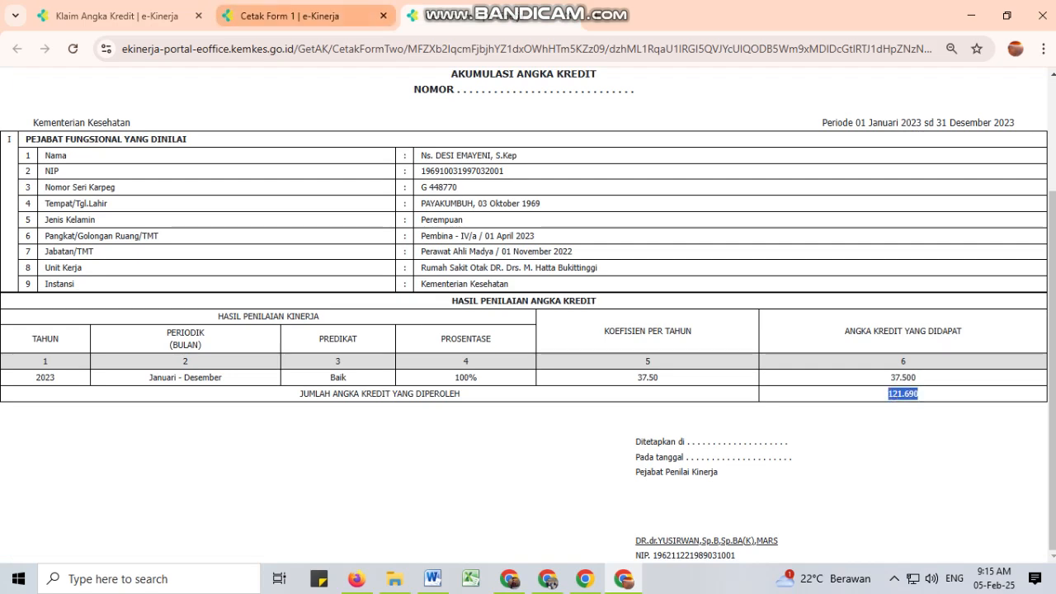
Step: Return to the claim list, open the claim form for SKP year 2024 and check its Periode Penilaian
click(124, 15)
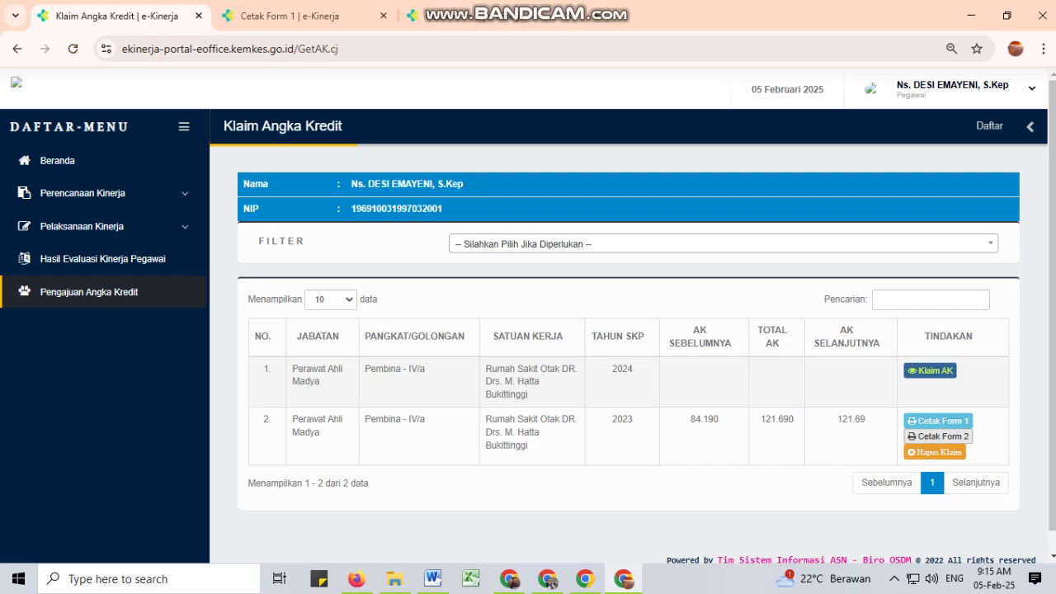
click(930, 370)
scroll(524, 313, down, 3)
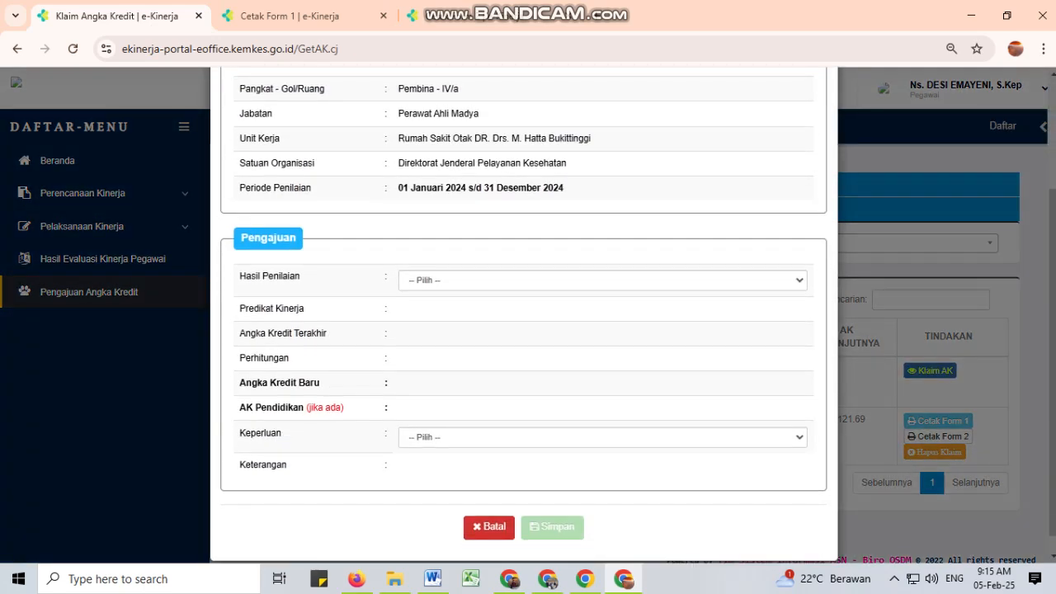
drag(404, 188, 566, 188)
click(569, 189)
drag(399, 188, 565, 188)
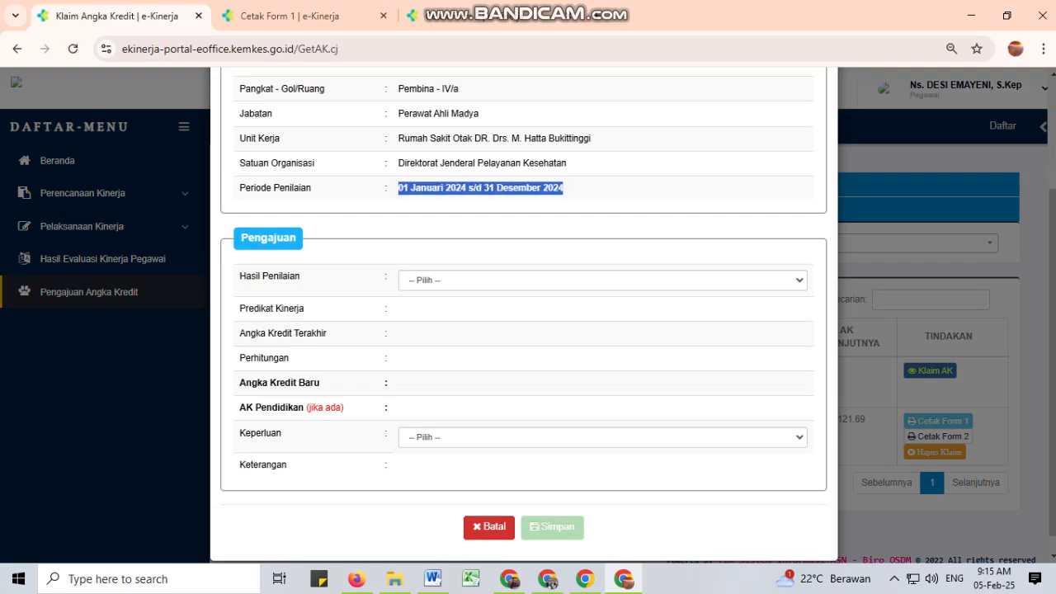
Step: Set Hasil Penilaian to Akhir in the 2024 claim
click(602, 280)
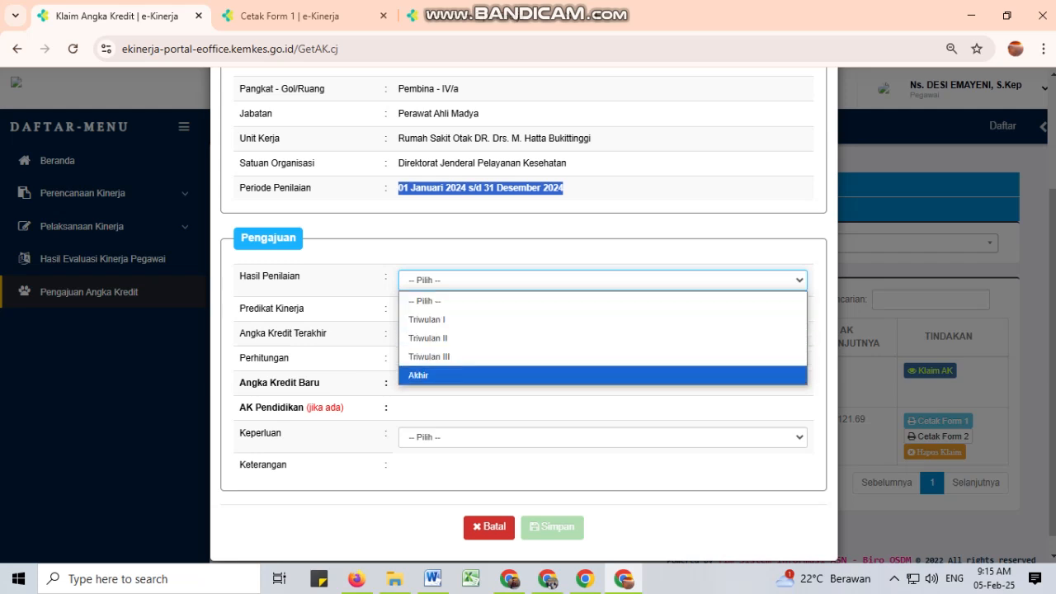
click(603, 376)
scroll(603, 376, down, 1)
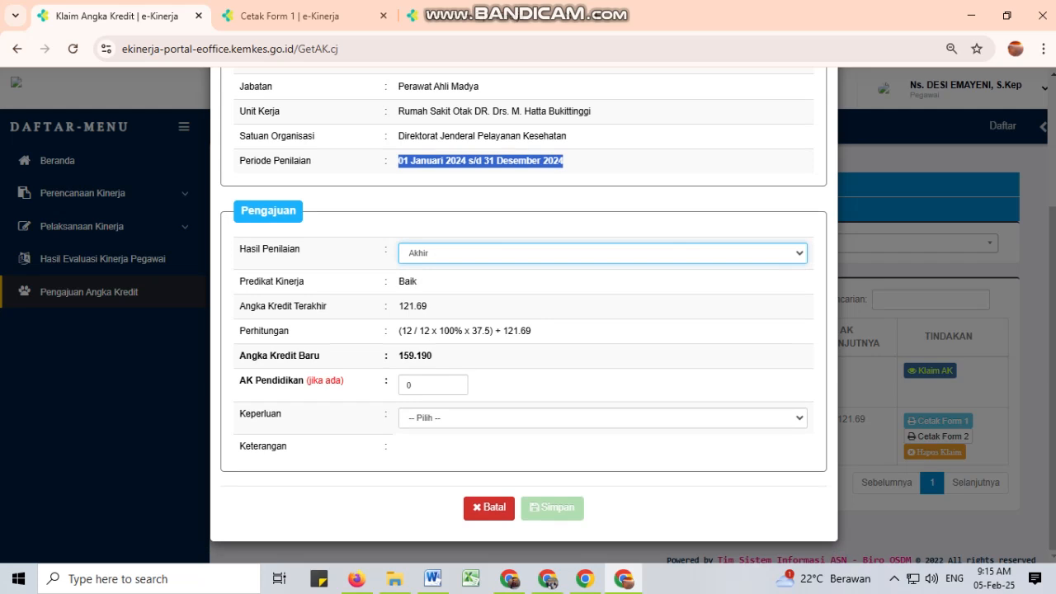
Step: Compare Angka Kredit Terakhir with the total on the 2023 Form 2, and check Perhitungan and Angka Kredit Baru
double_click(413, 306)
click(429, 307)
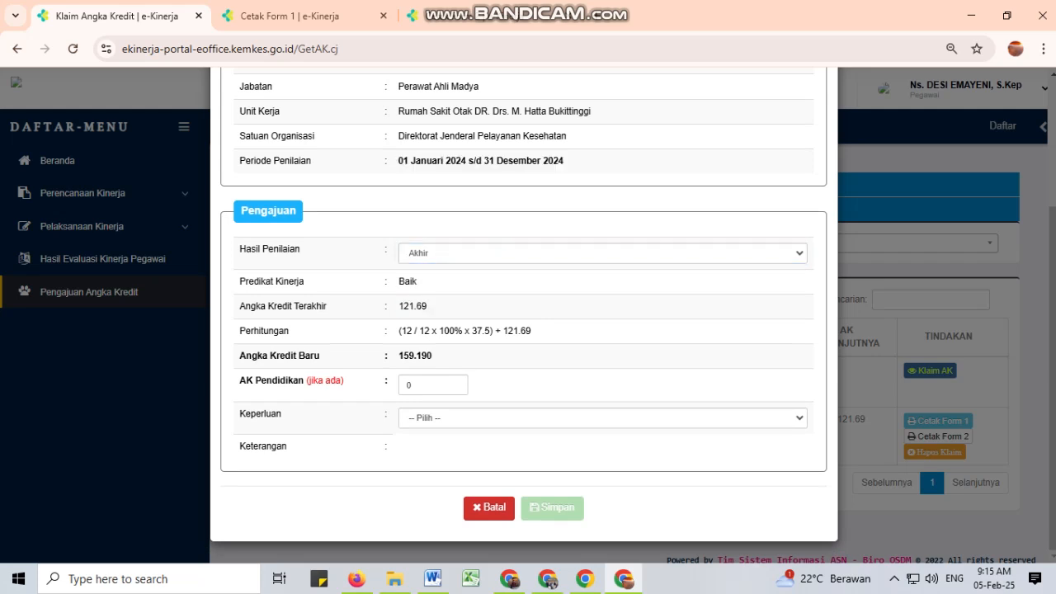
double_click(412, 306)
click(491, 16)
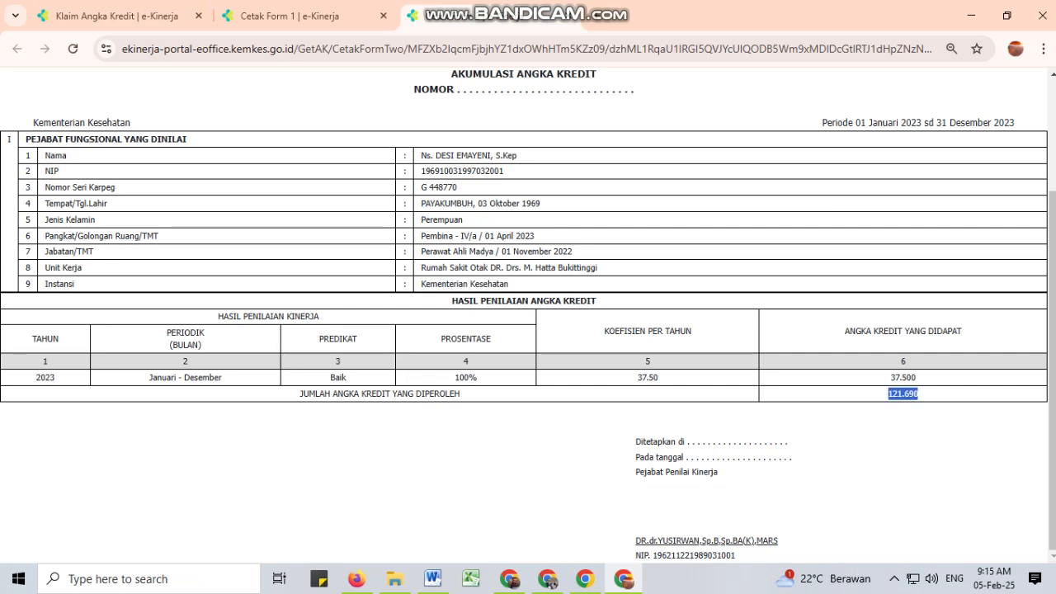
click(117, 15)
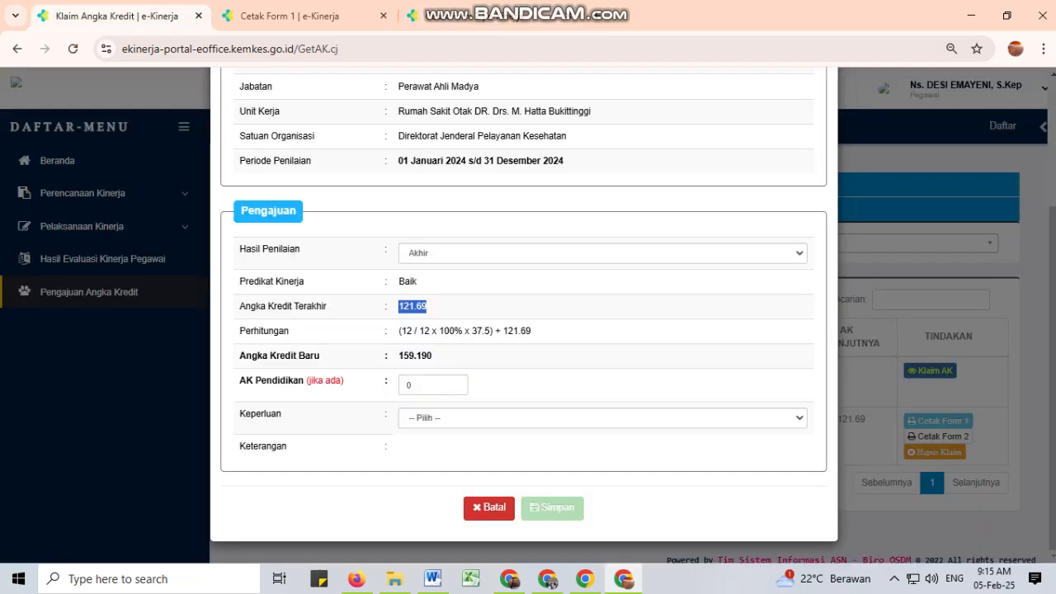
drag(400, 331, 532, 330)
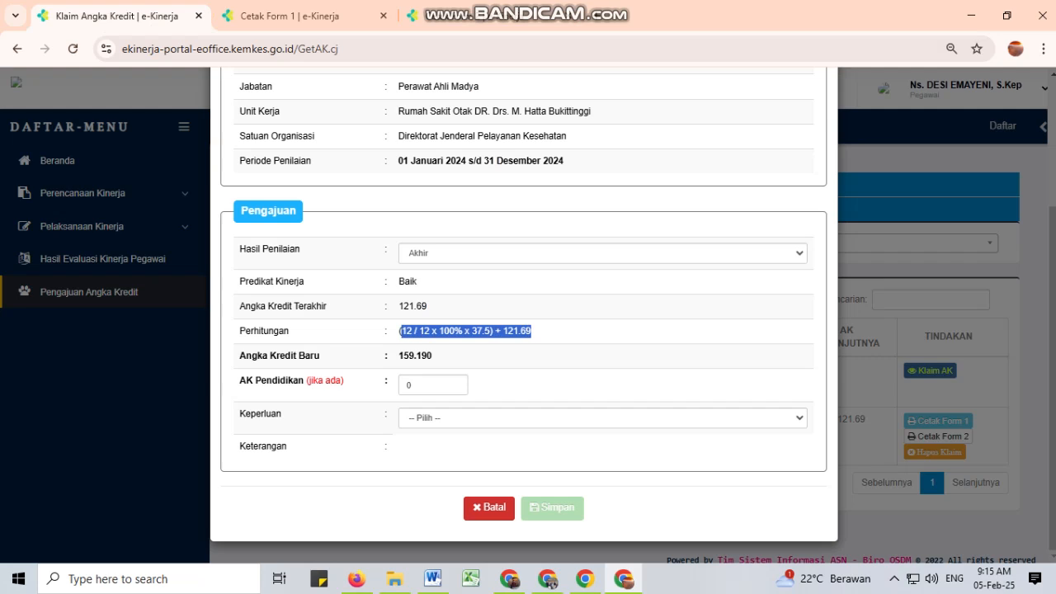
drag(399, 355, 432, 355)
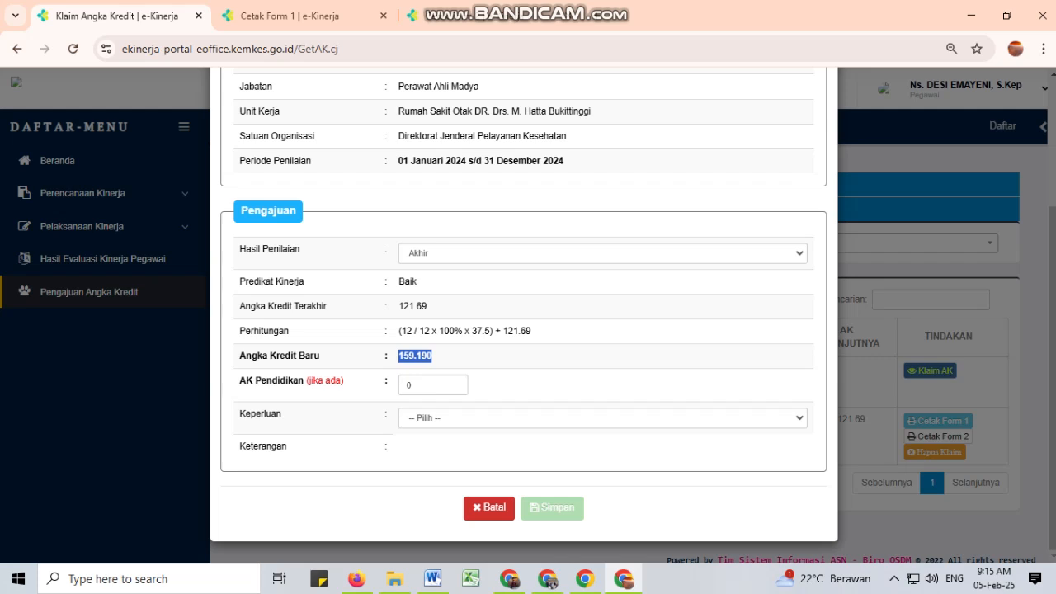
Step: Set Keperluan to Naik Pangkat and save the 2024 claim
click(603, 419)
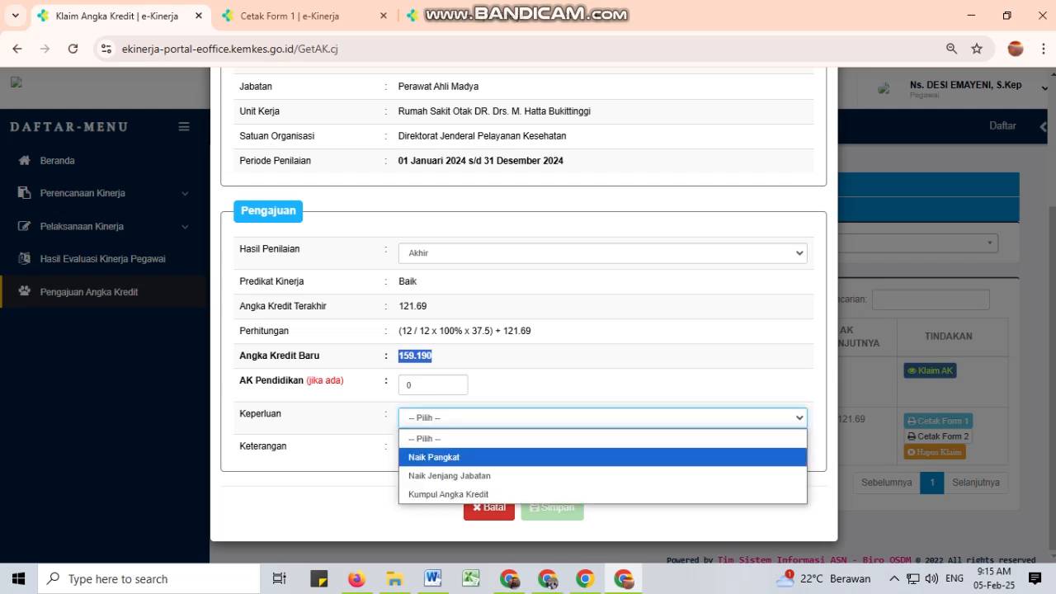
click(602, 458)
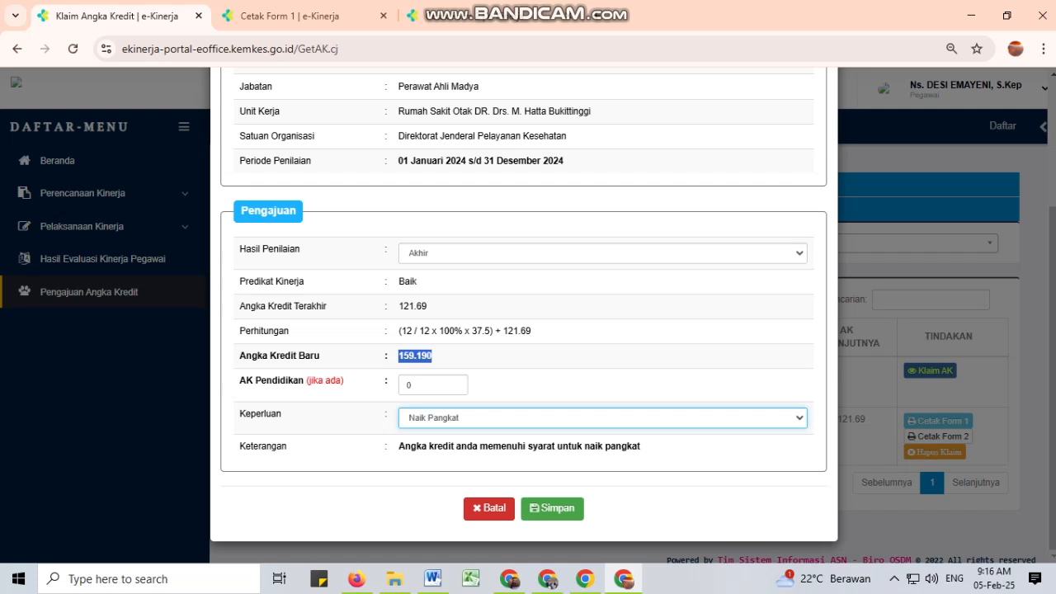
click(552, 509)
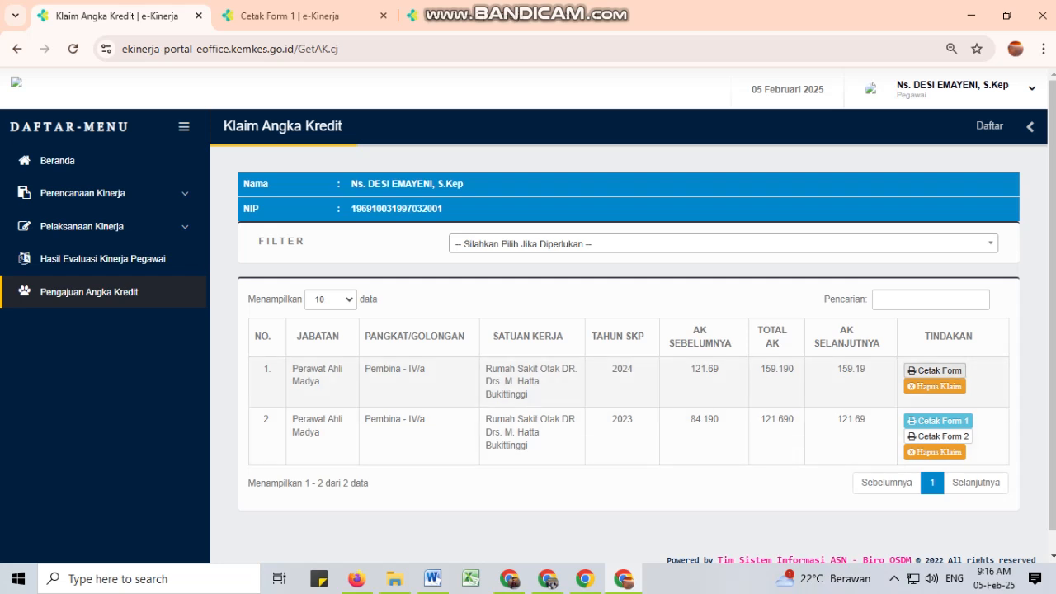
Step: Open the form printing process for the 2024 claim and submit Periode Penilaian from 2022 to 2024
right_click(935, 369)
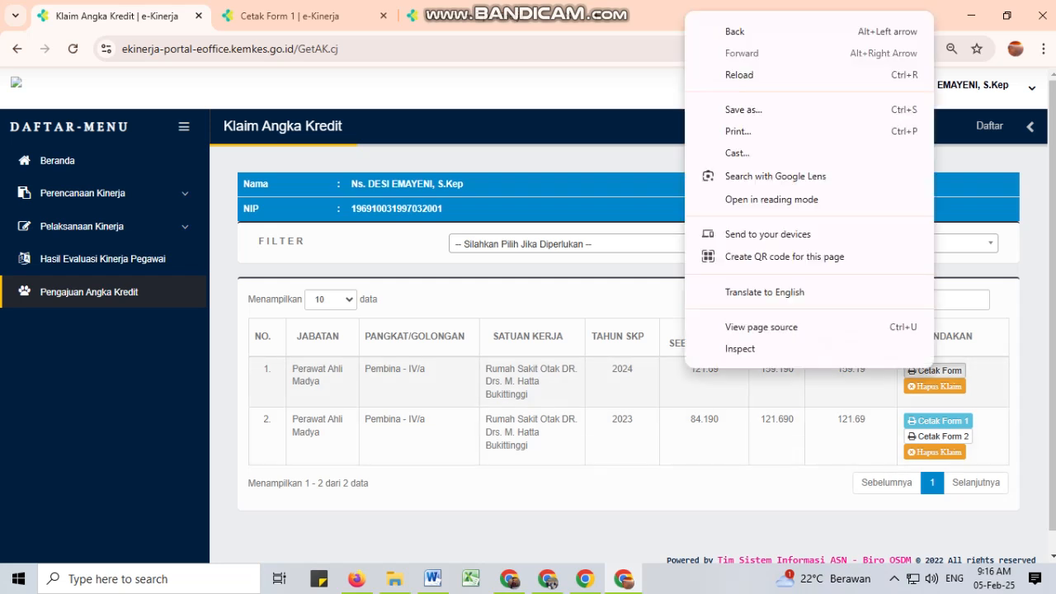
key(Escape)
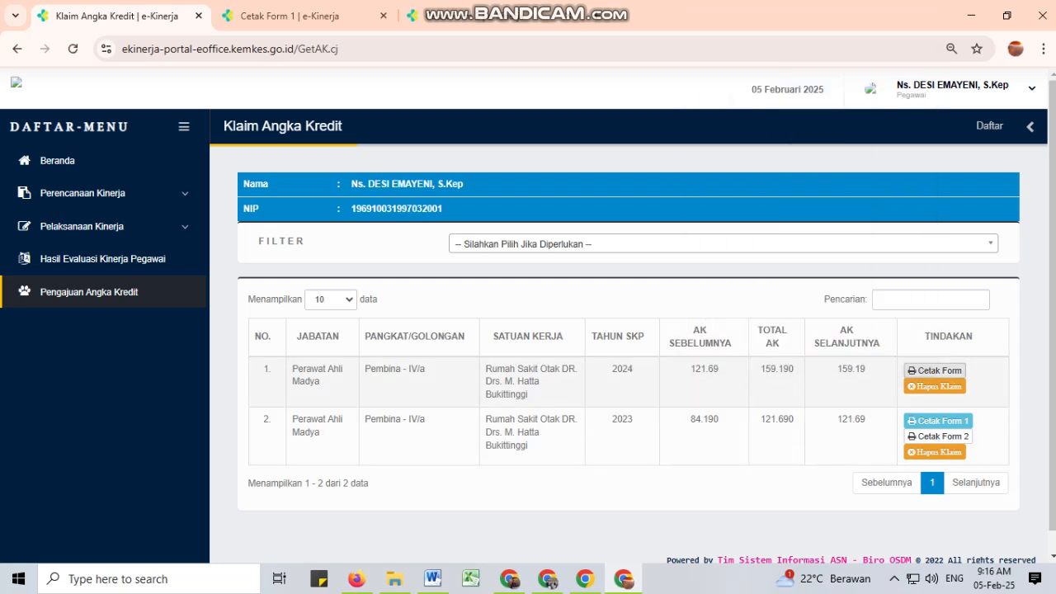
click(935, 383)
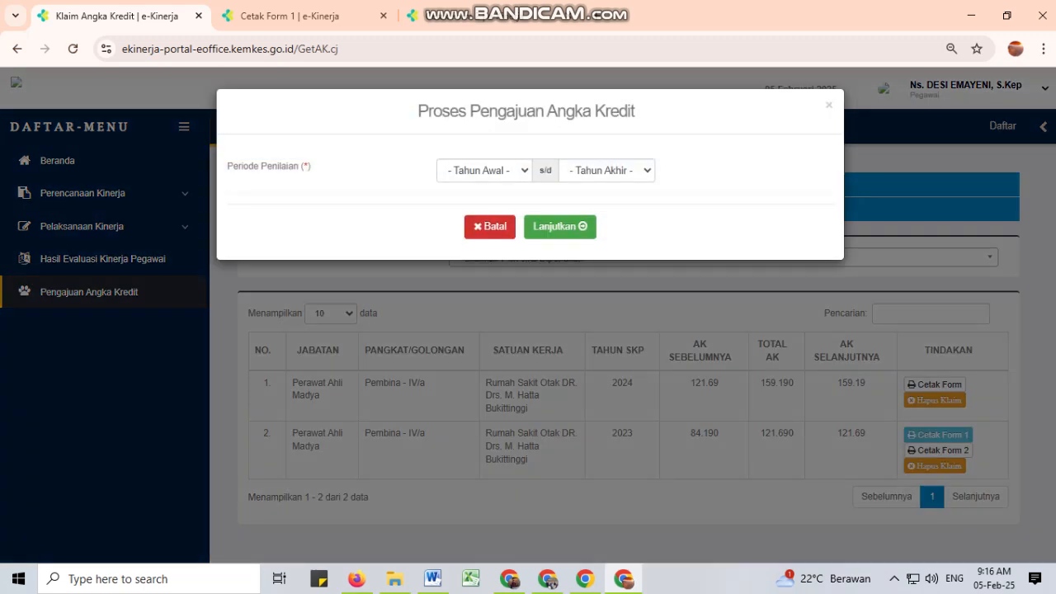
click(485, 171)
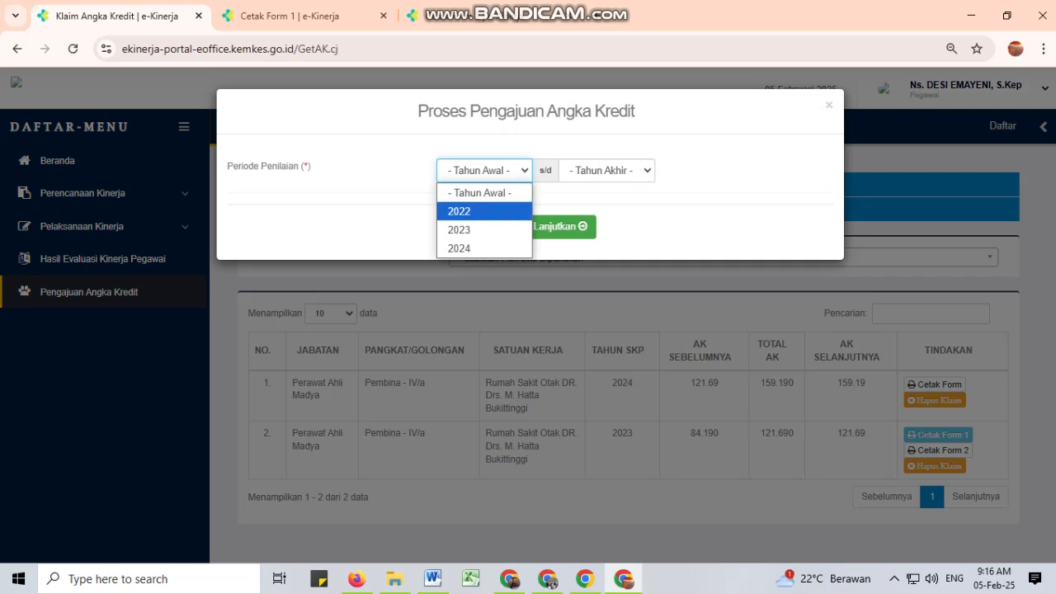
click(484, 211)
click(485, 171)
click(485, 211)
click(607, 170)
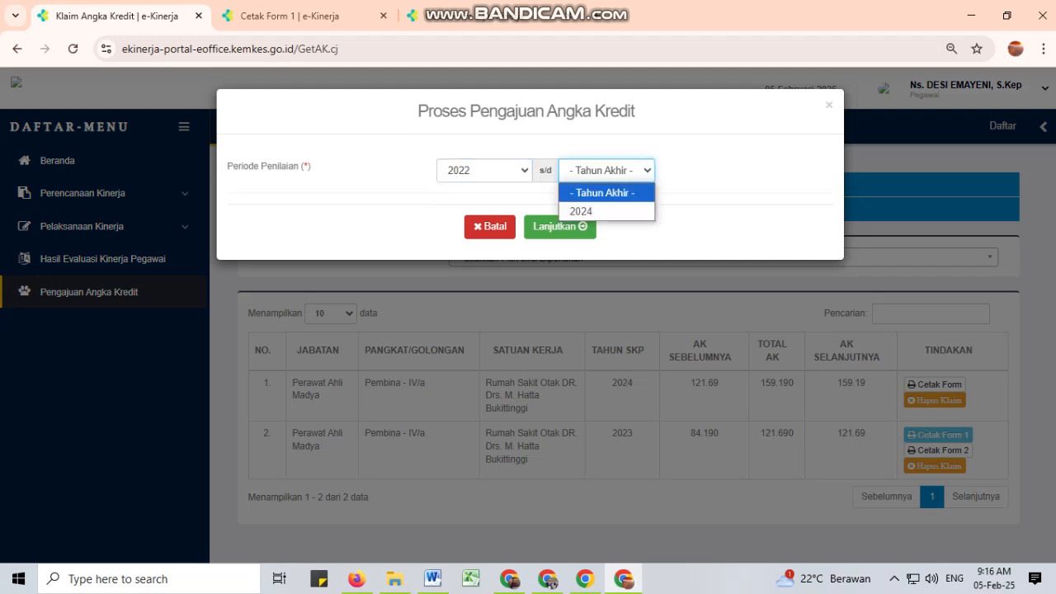
click(603, 211)
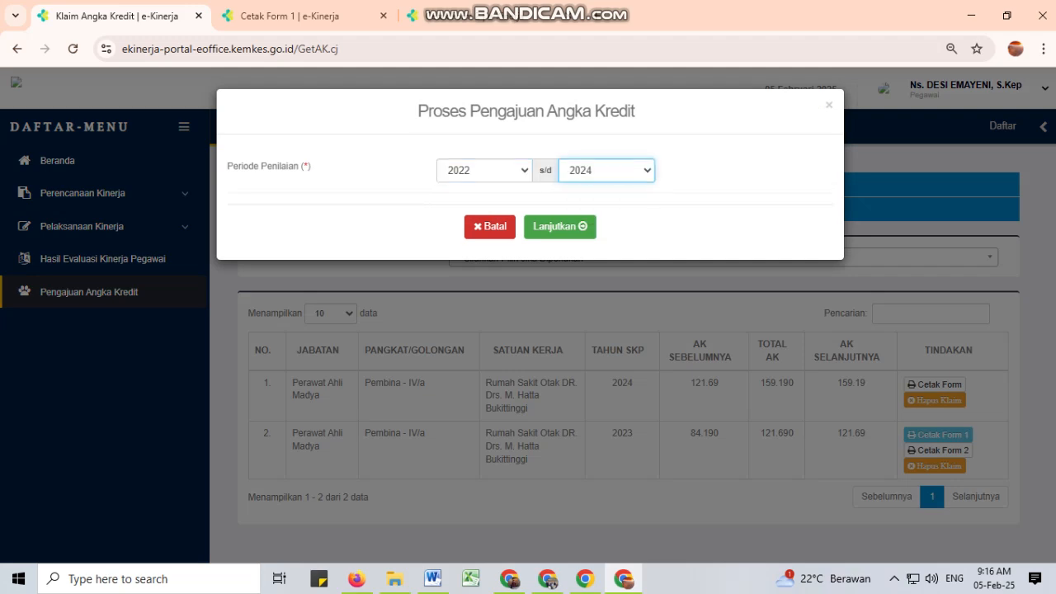
click(560, 226)
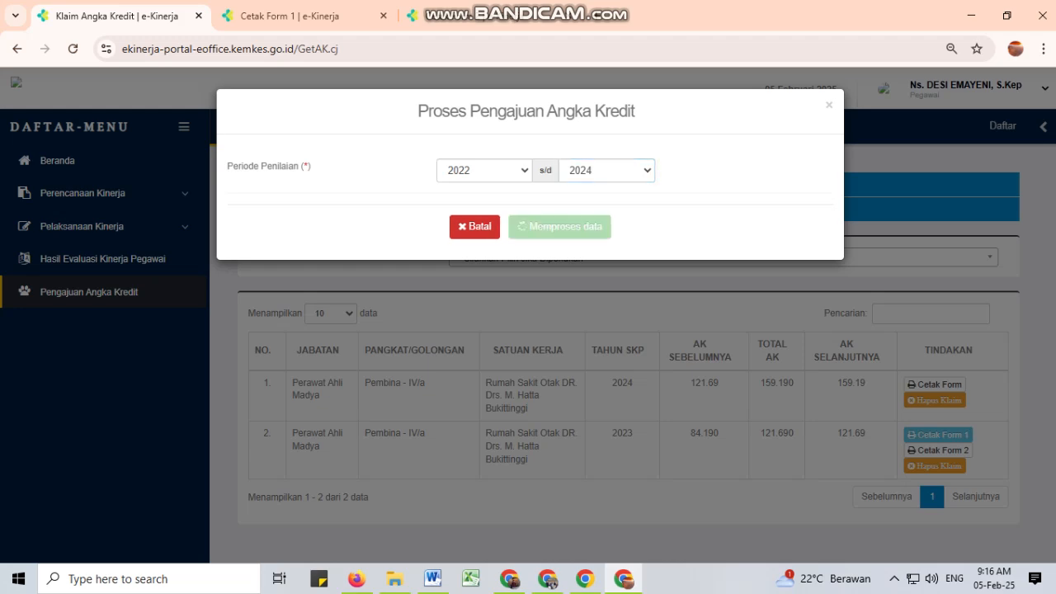
Step: Acknowledge the completed form processing for the 2024 claim
click(519, 371)
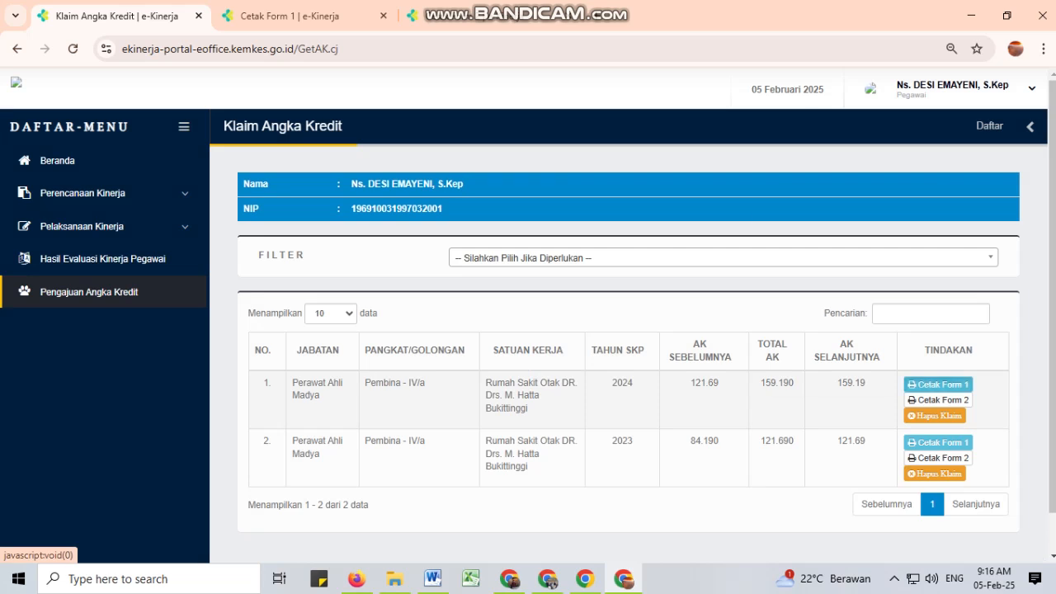
right_click(940, 386)
click(825, 208)
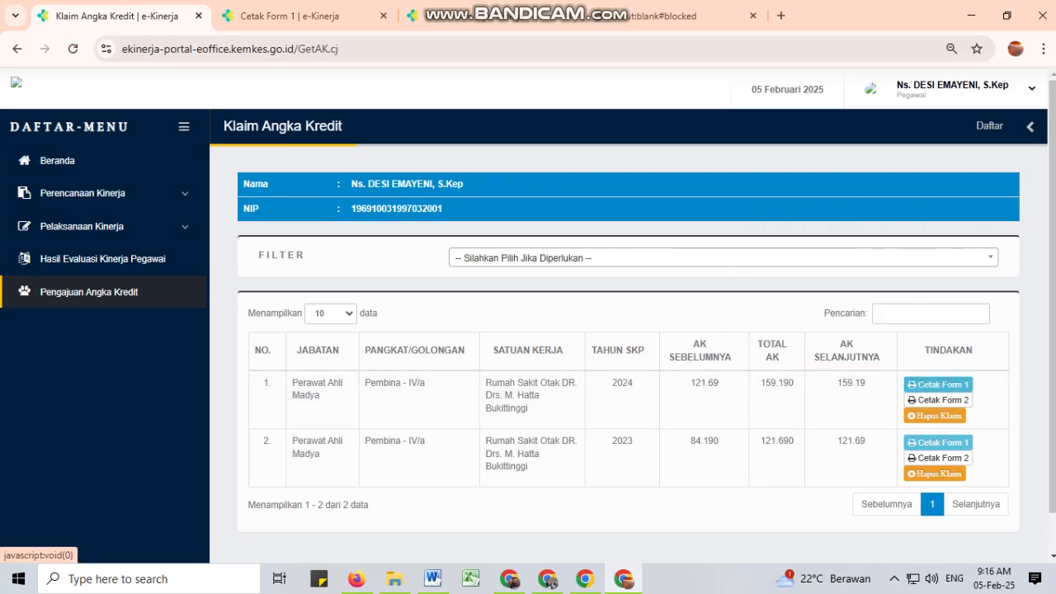
click(702, 15)
click(753, 16)
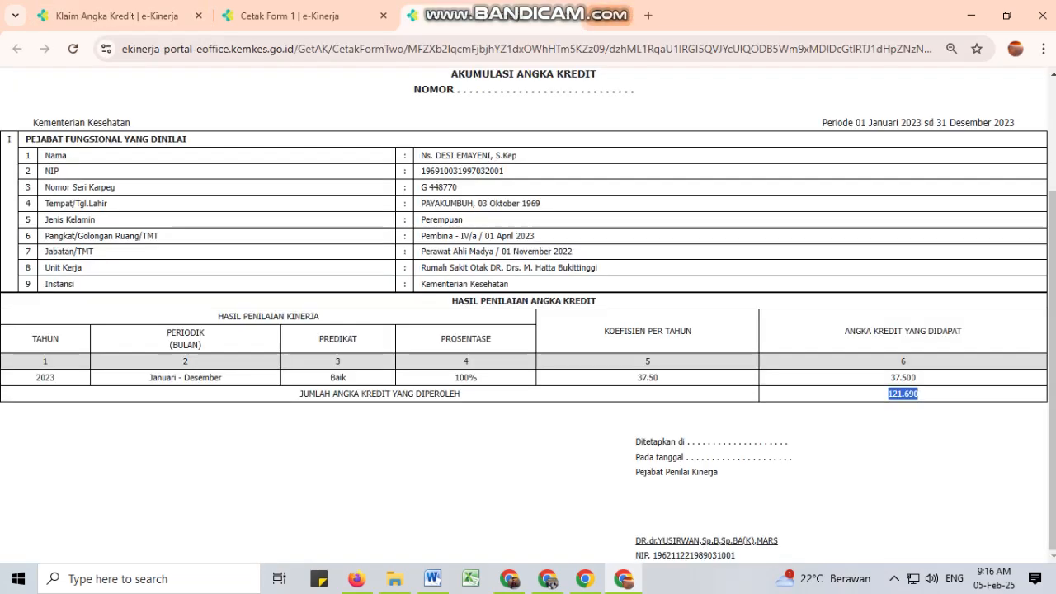
click(116, 16)
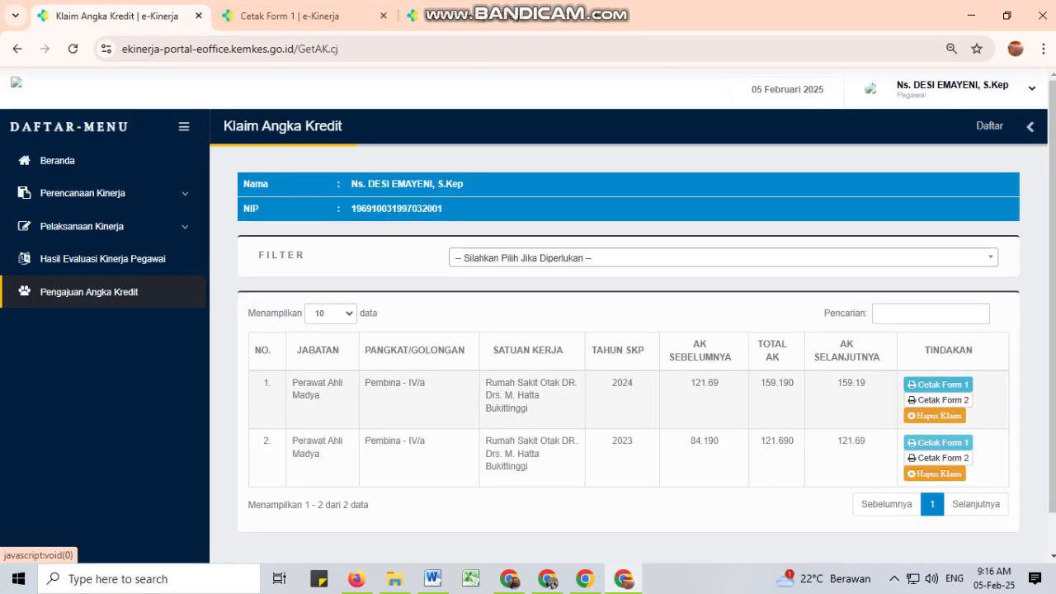
Step: Generate the printable Form 1 Tahun 2023 from the 2024 claim and review its Konversi Predikat Kinerja ke Angka Kredit page
click(938, 385)
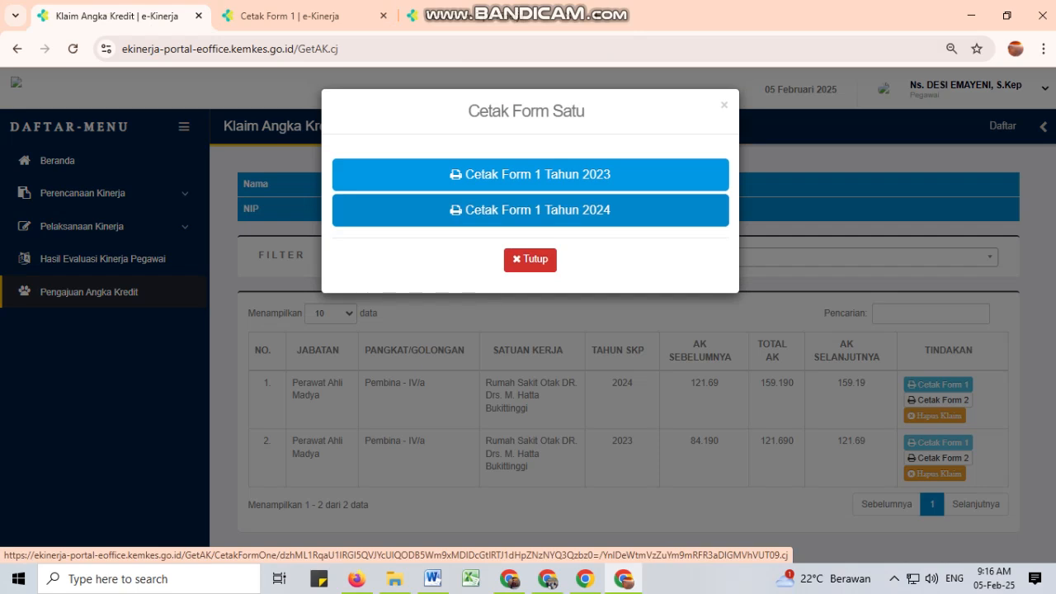
click(530, 174)
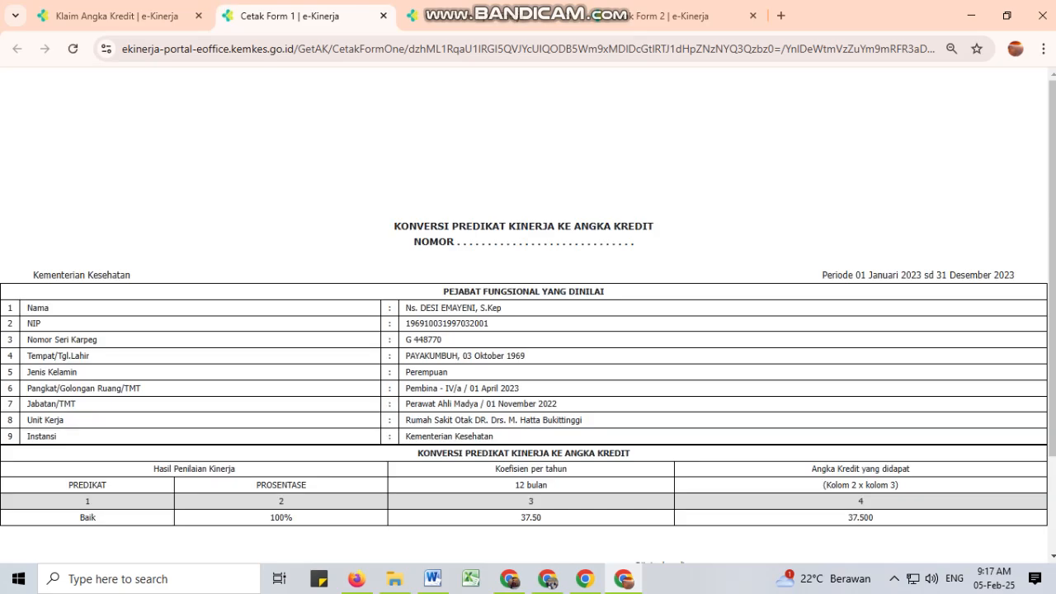
scroll(528, 330, down, 2)
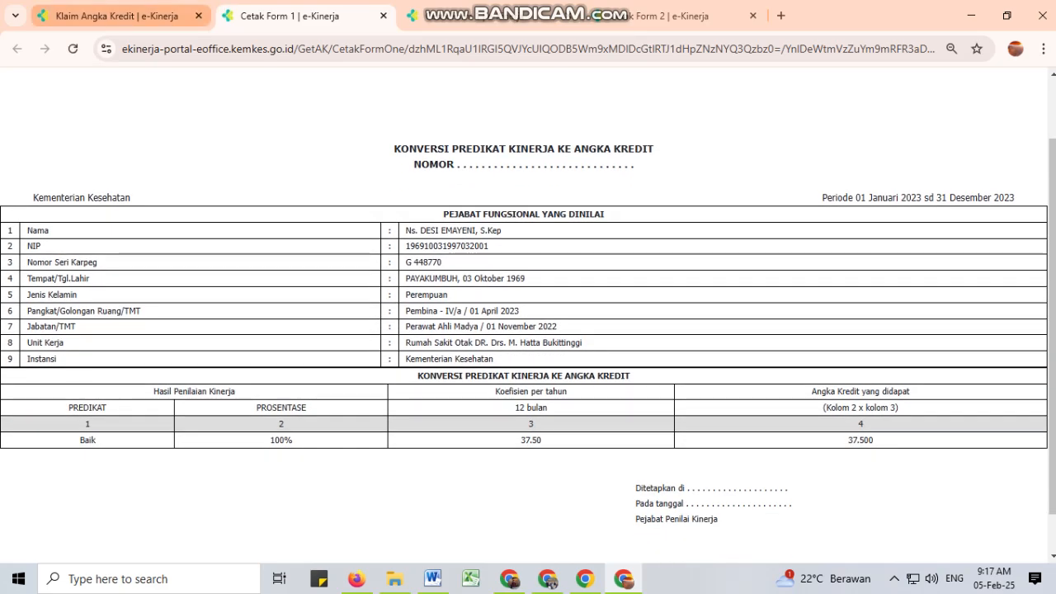
click(116, 16)
click(291, 16)
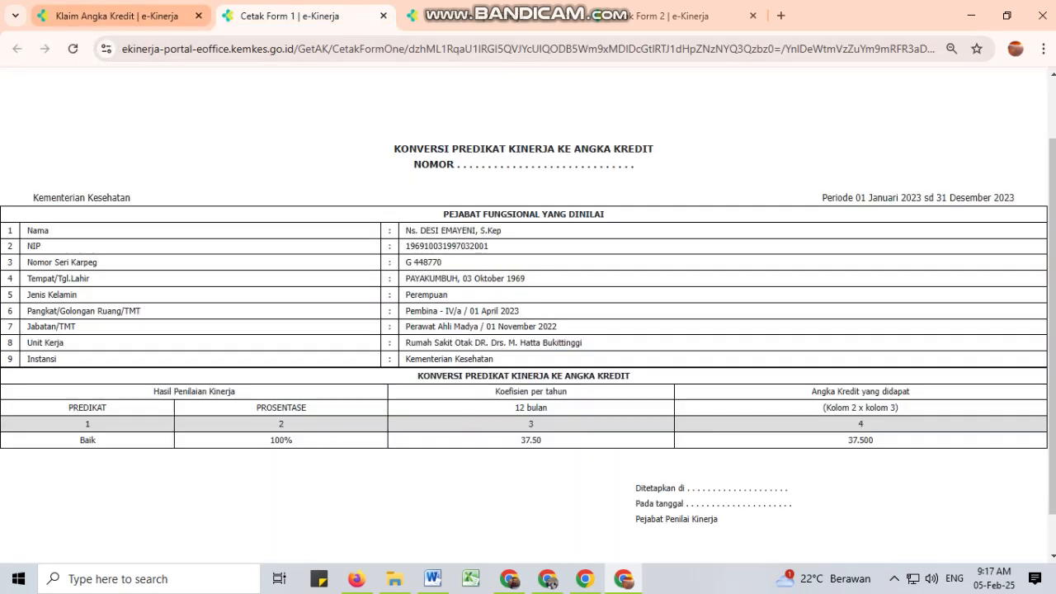
Step: Generate the printable Form 1 Tahun 2024 from the 2024 claim and close the Cetak Form Satu dialog
click(116, 16)
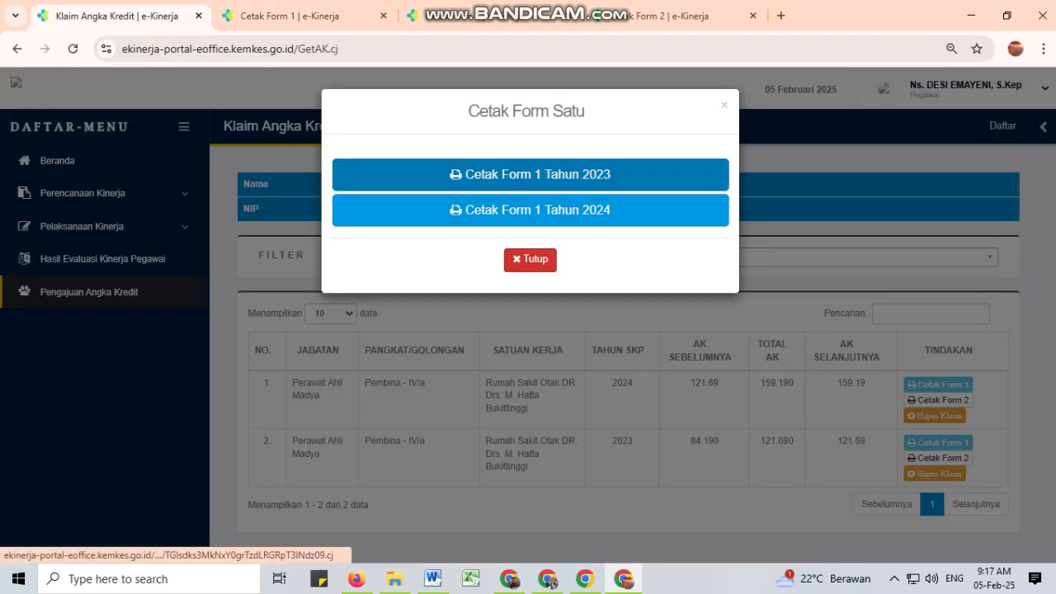
click(530, 210)
key(ctrl+shift+Tab)
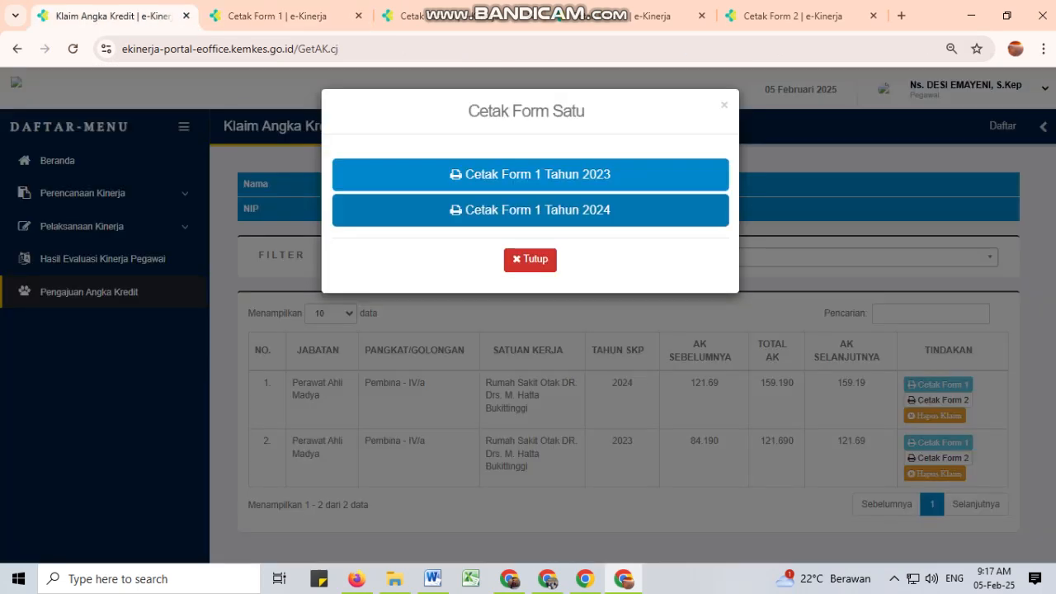
click(530, 261)
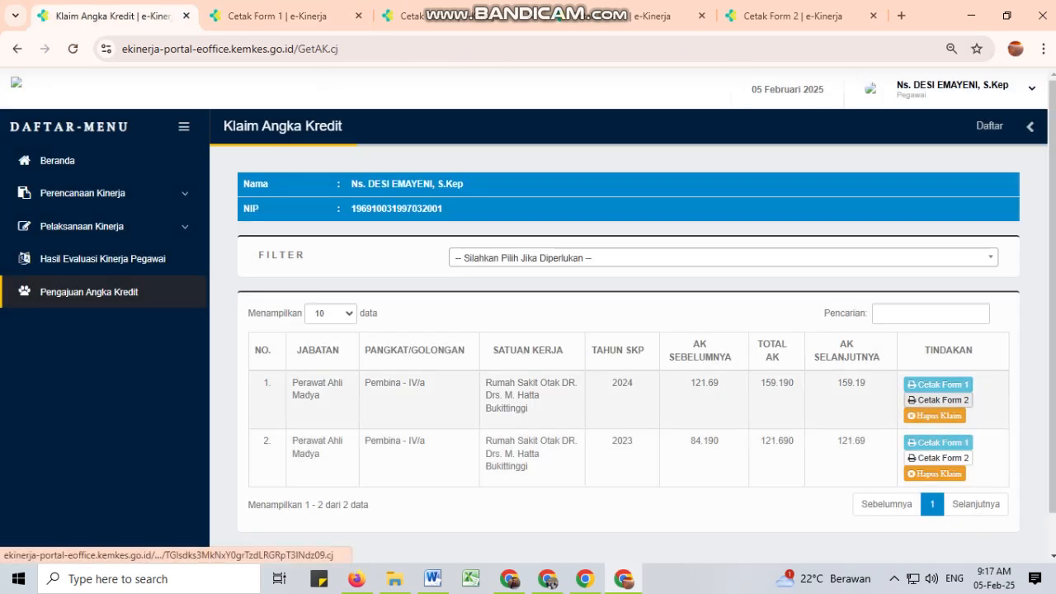
Step: Generate Form 2 for the 2024 claim and check Angka Kredit yang Didapat for 2022, 2023 and 2024 plus the overall total
click(938, 400)
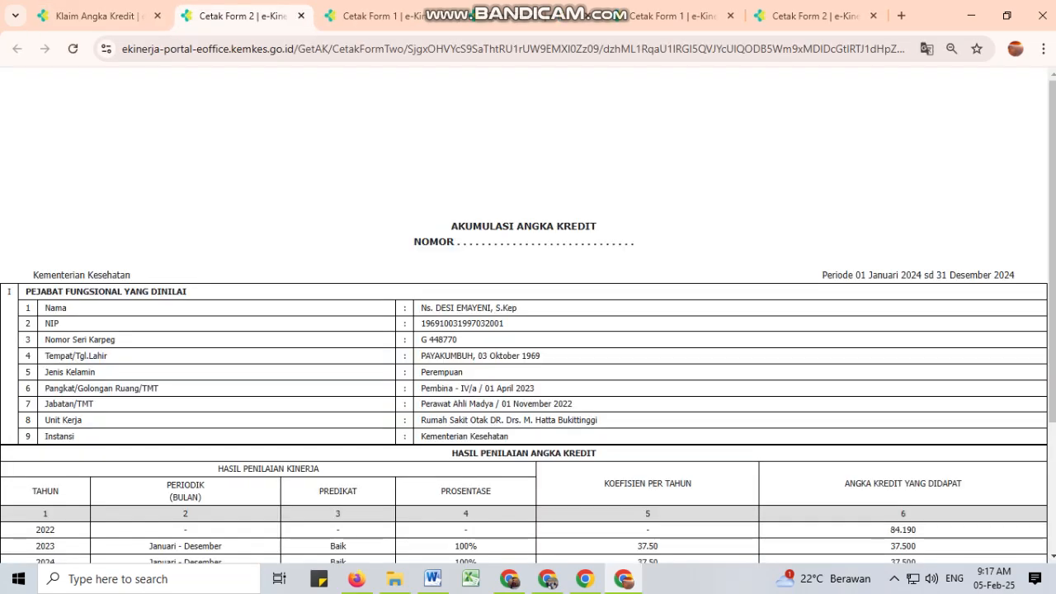
scroll(525, 317, down, 1)
drag(452, 150, 597, 150)
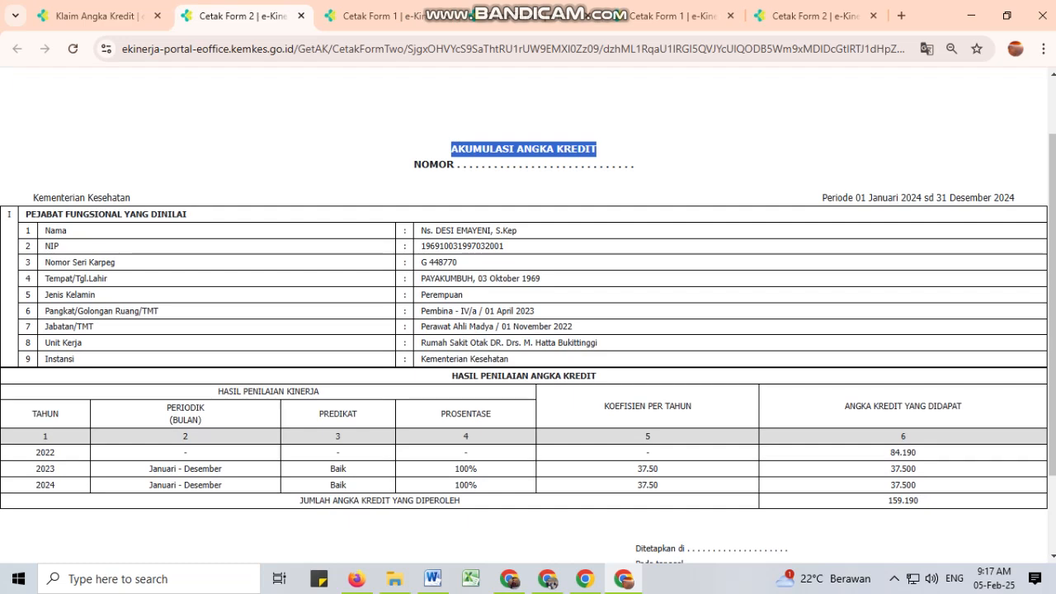
double_click(903, 453)
double_click(903, 469)
double_click(903, 485)
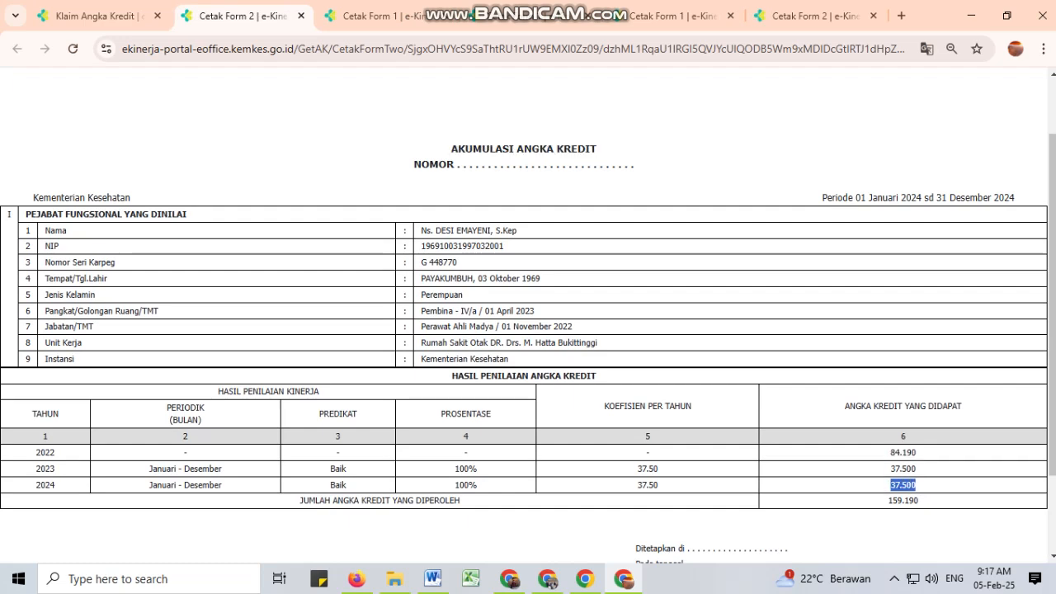
scroll(528, 331, down, 2)
drag(888, 393, 919, 393)
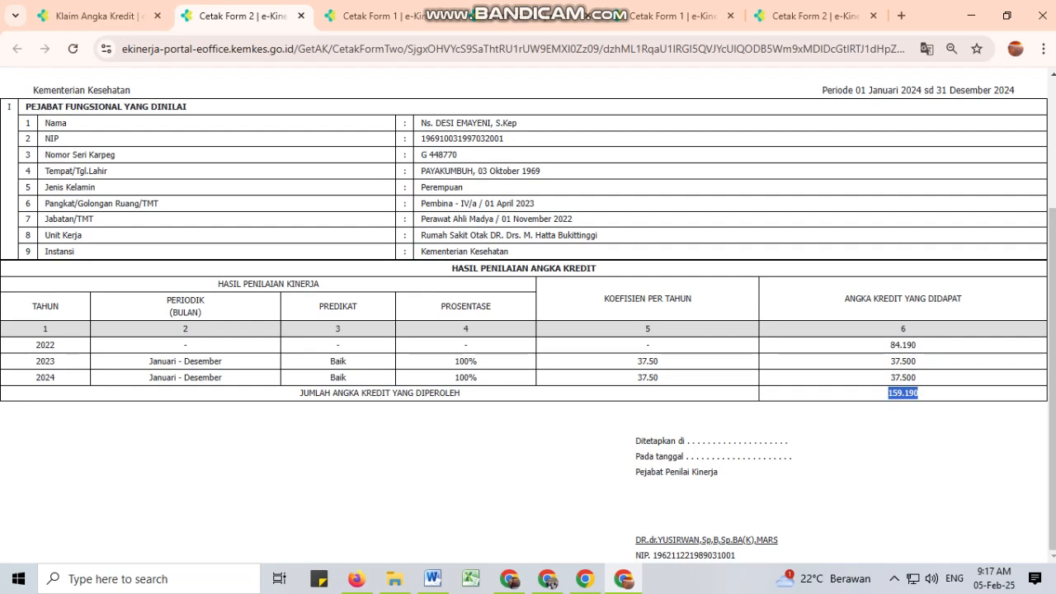
scroll(528, 330, up, 2)
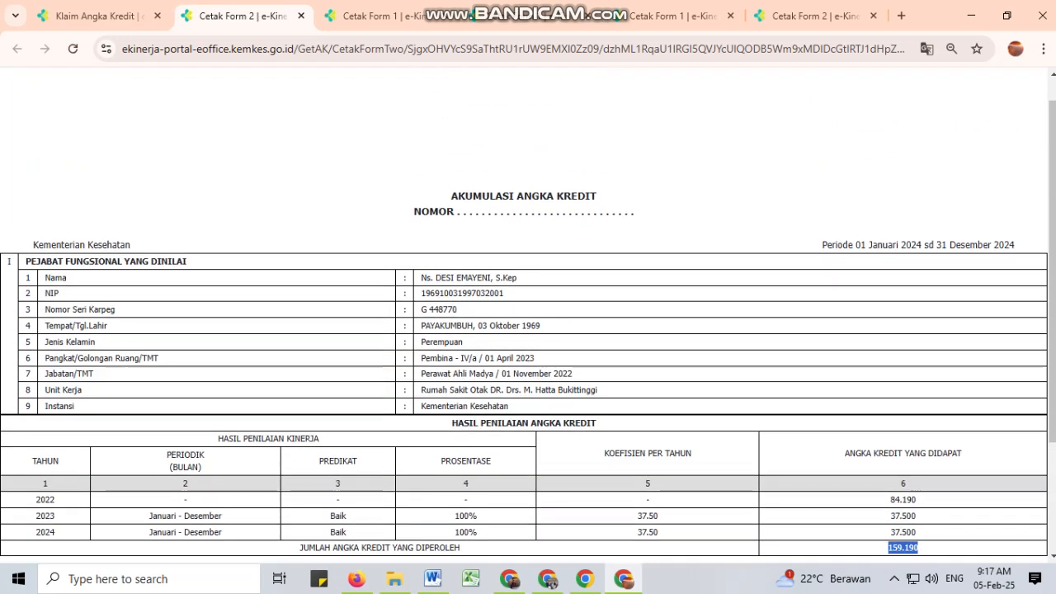
Step: Look over the generated 2024 Form 1 and return to the Klaim Angka Kredit list
click(380, 16)
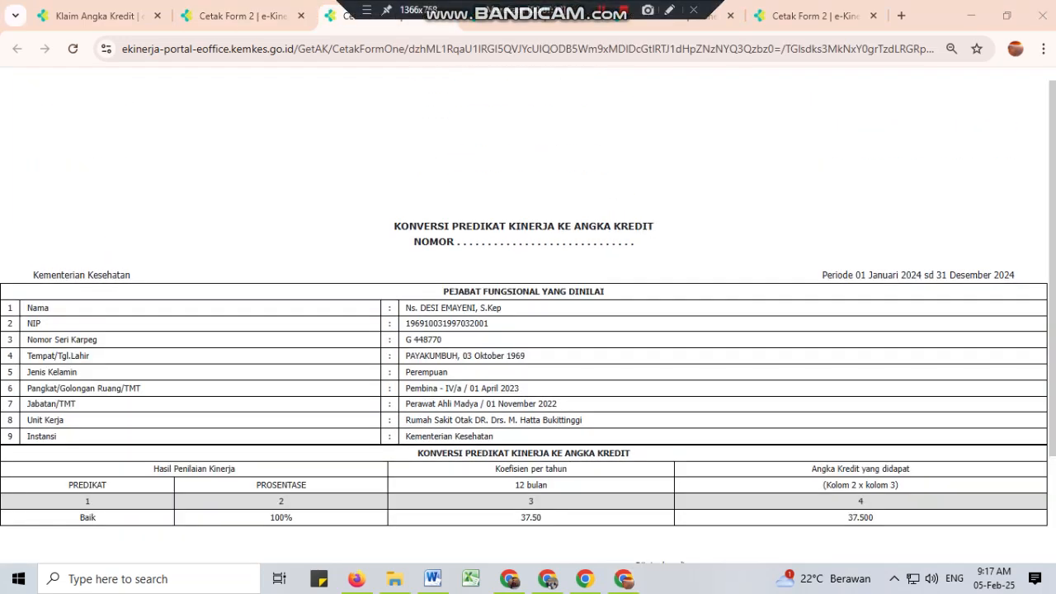
click(525, 18)
click(95, 16)
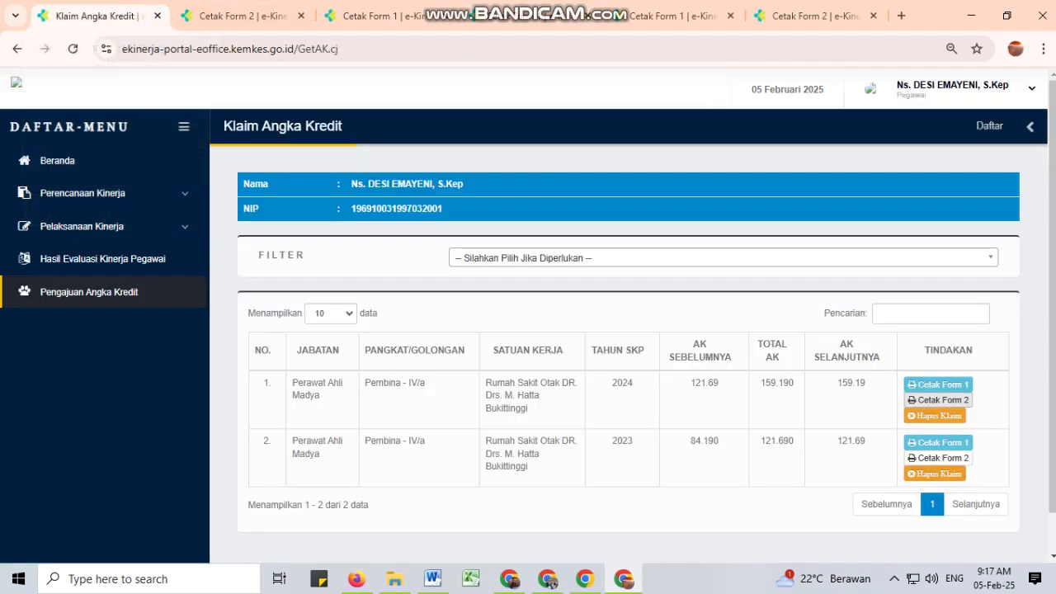